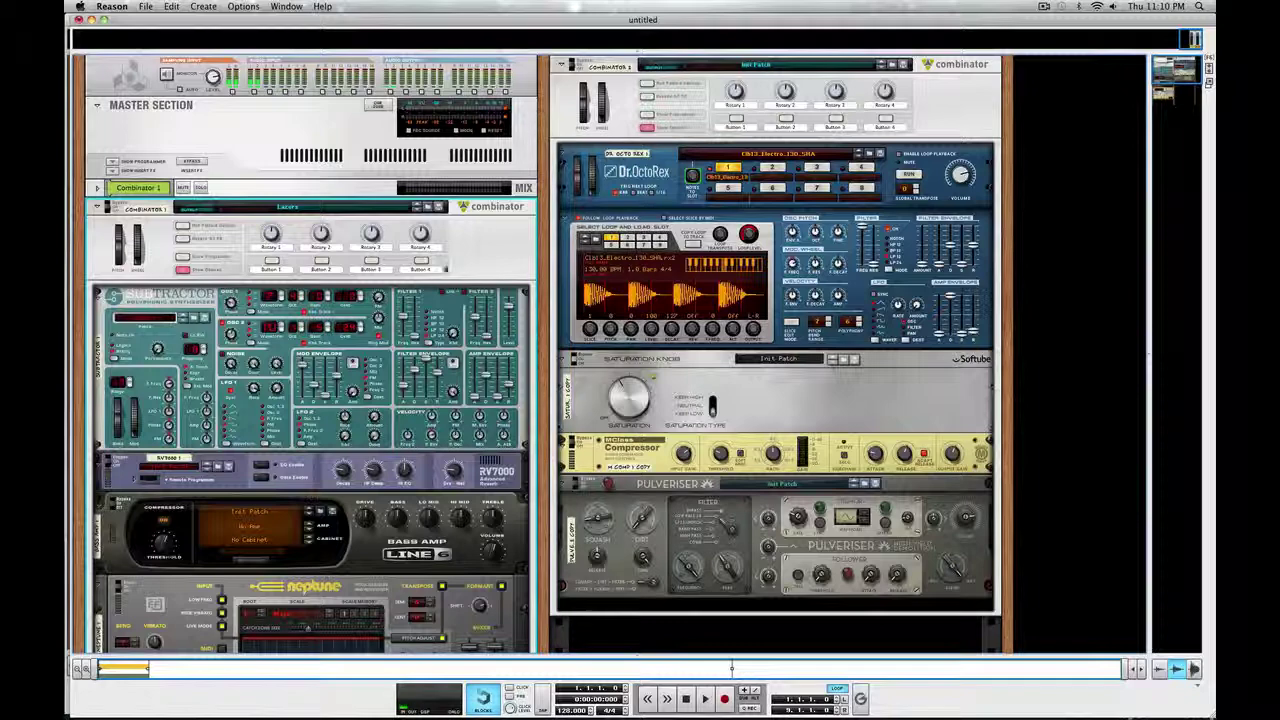
- Look over the rack and play the song with Combinator 1 soloed
scroll(473, 245, "down", 12)
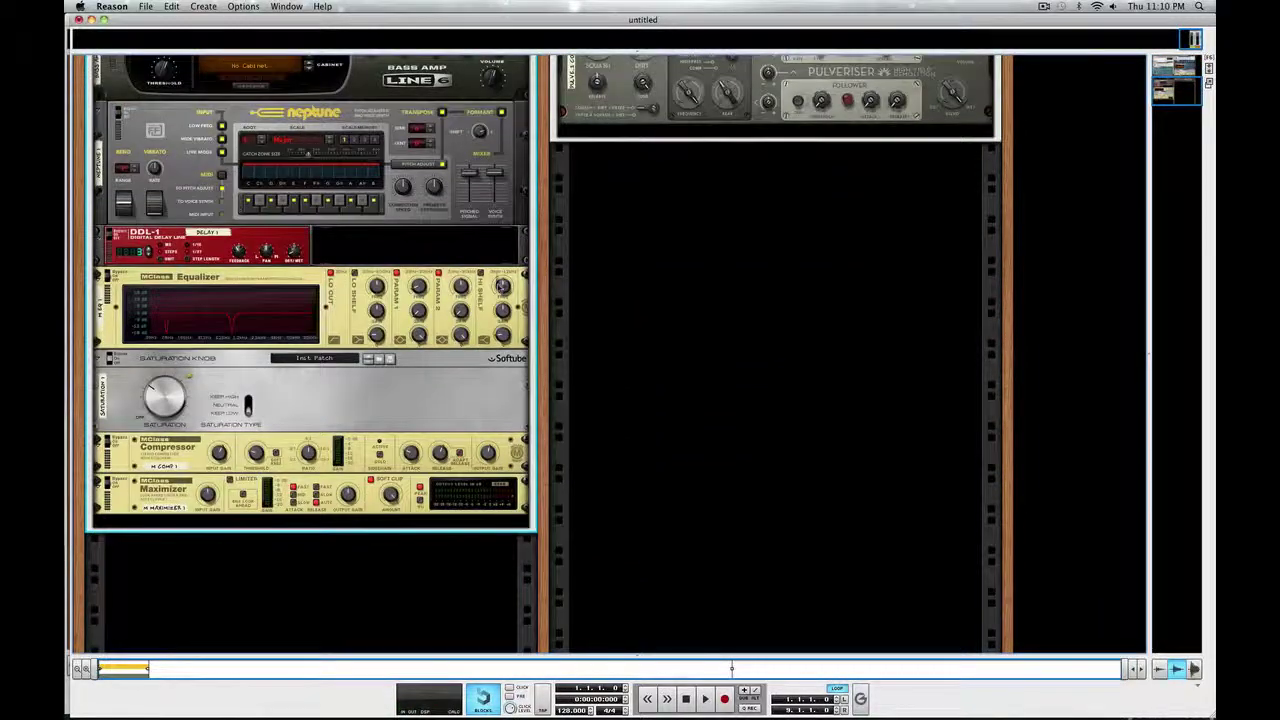
scroll(495, 282, "up", 12)
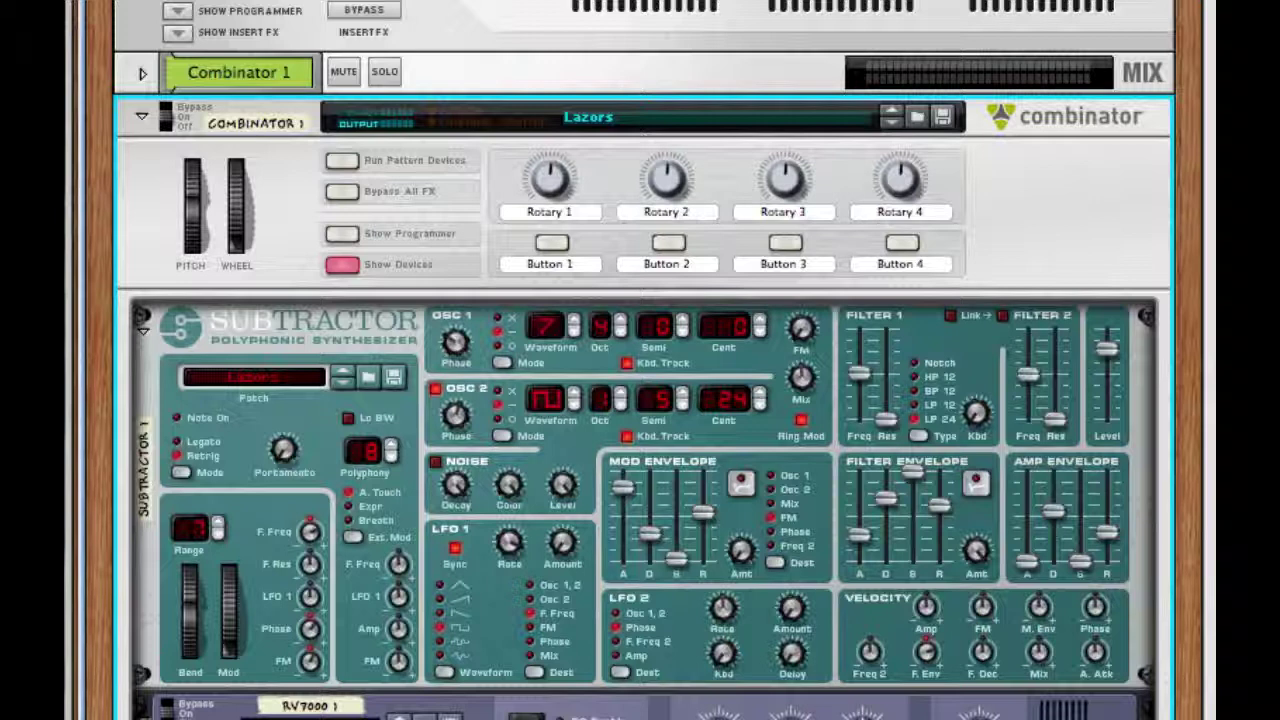
key("space")
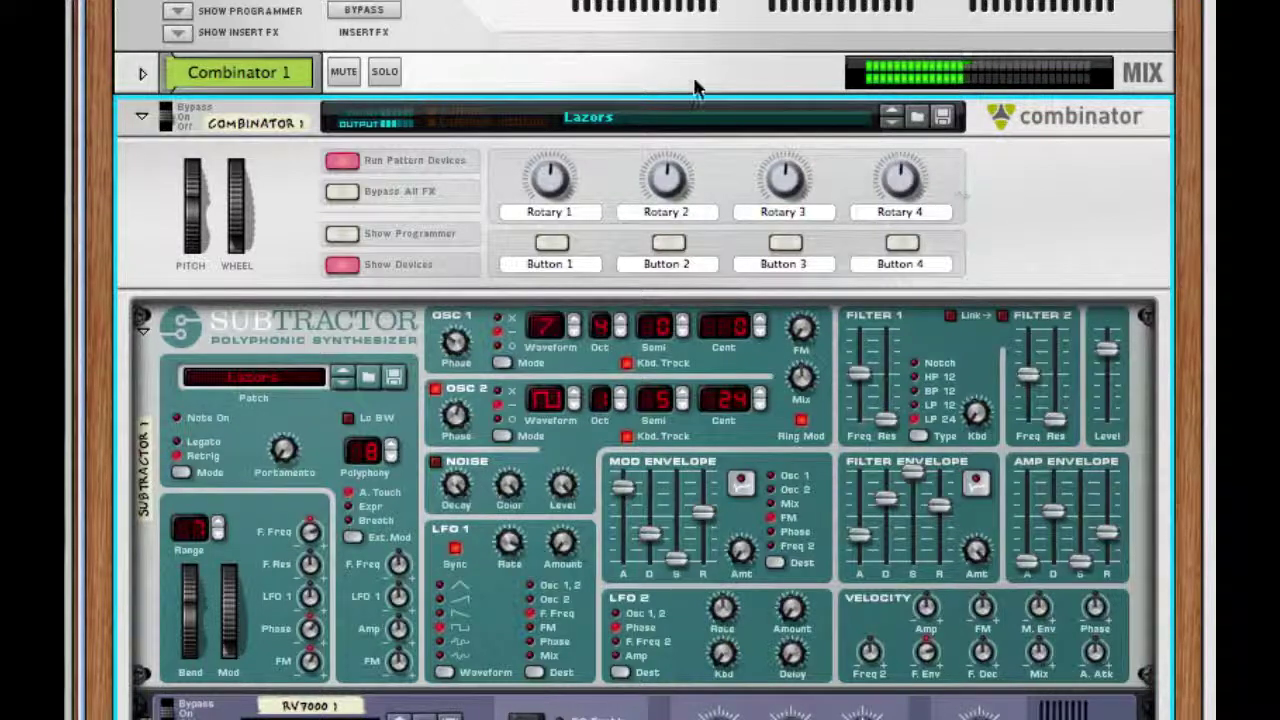
left_click(383, 72)
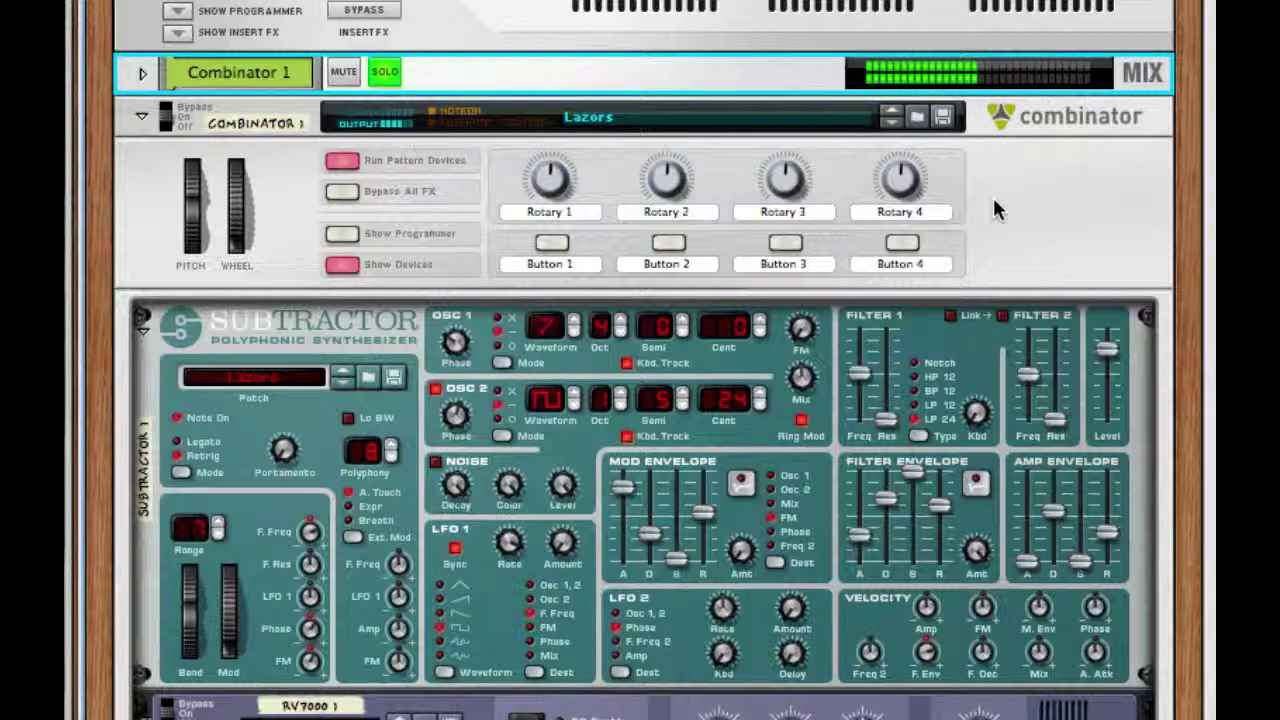
- Show the sequencer, inspect the notes of Combinator 1's first clip including its opening note, and return to the arrangement
key("F7")
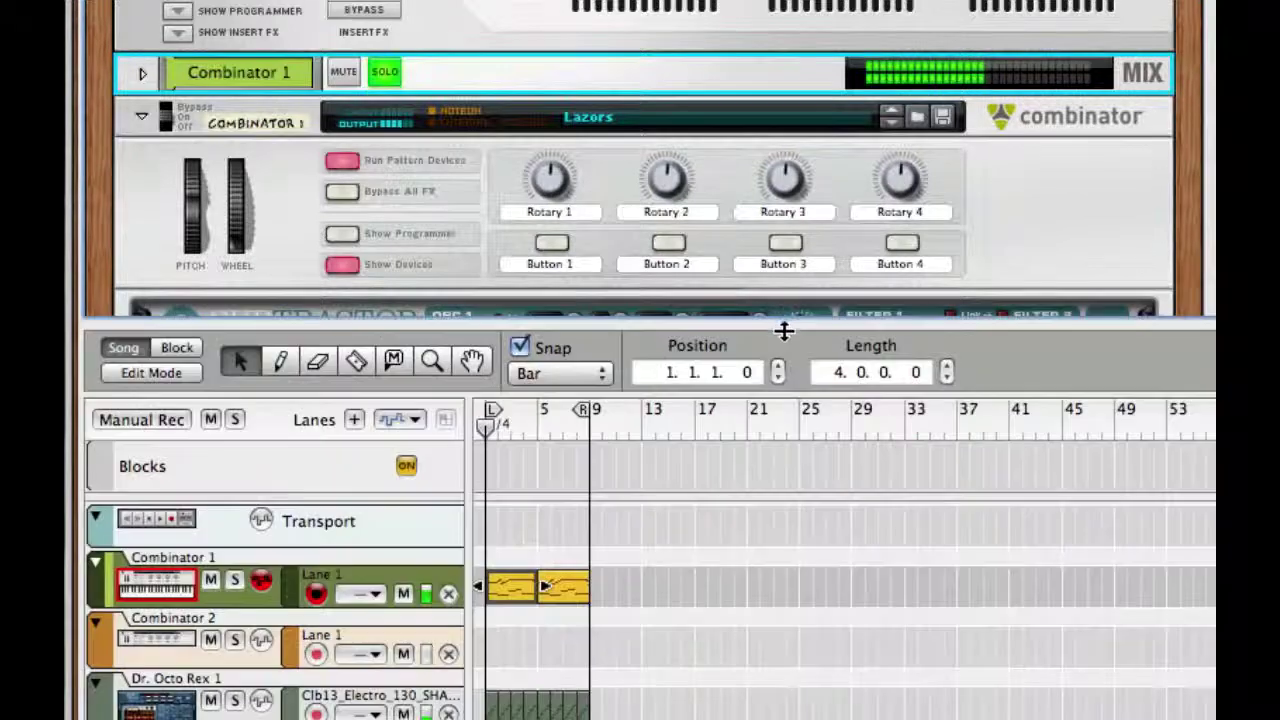
double_click(506, 594)
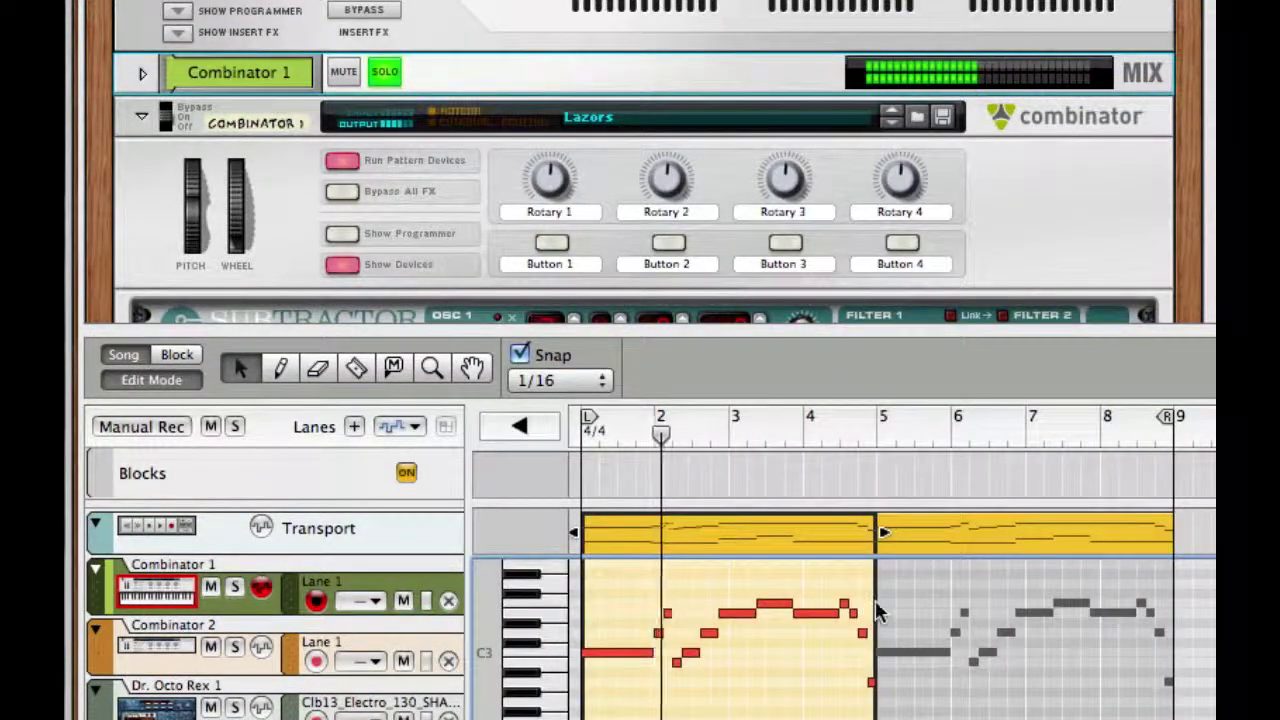
left_click(589, 652)
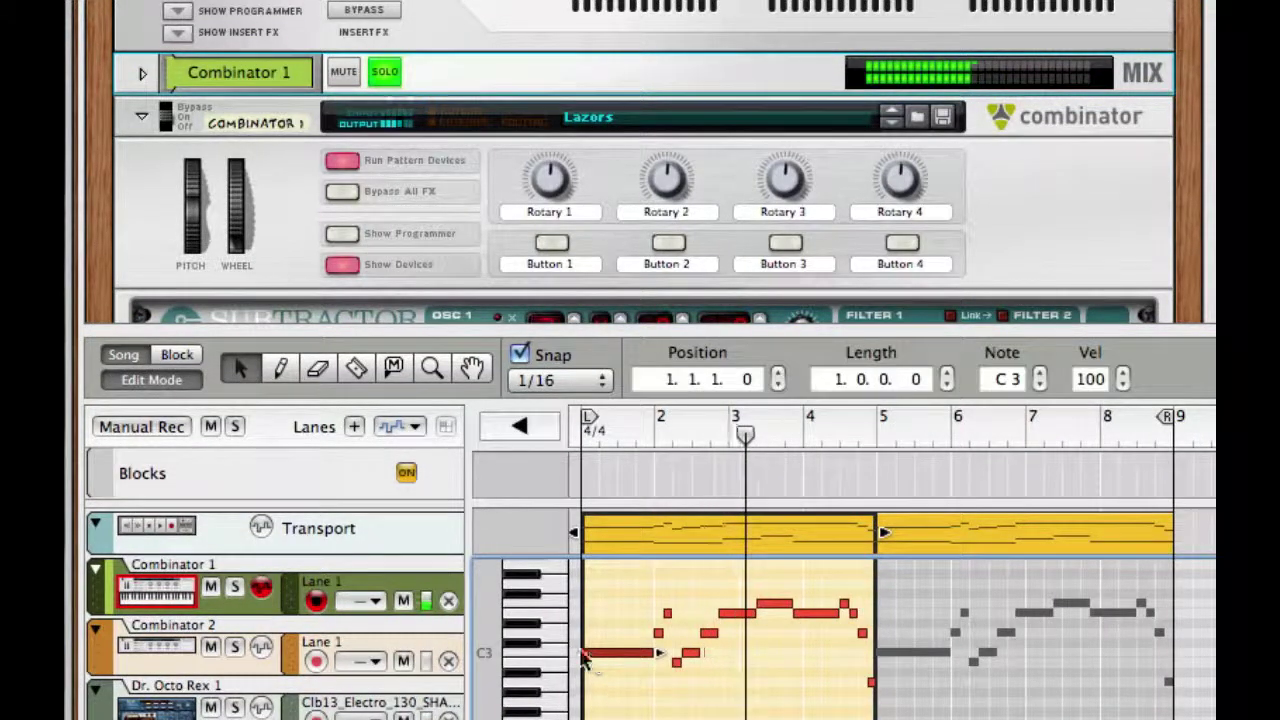
left_click(167, 388)
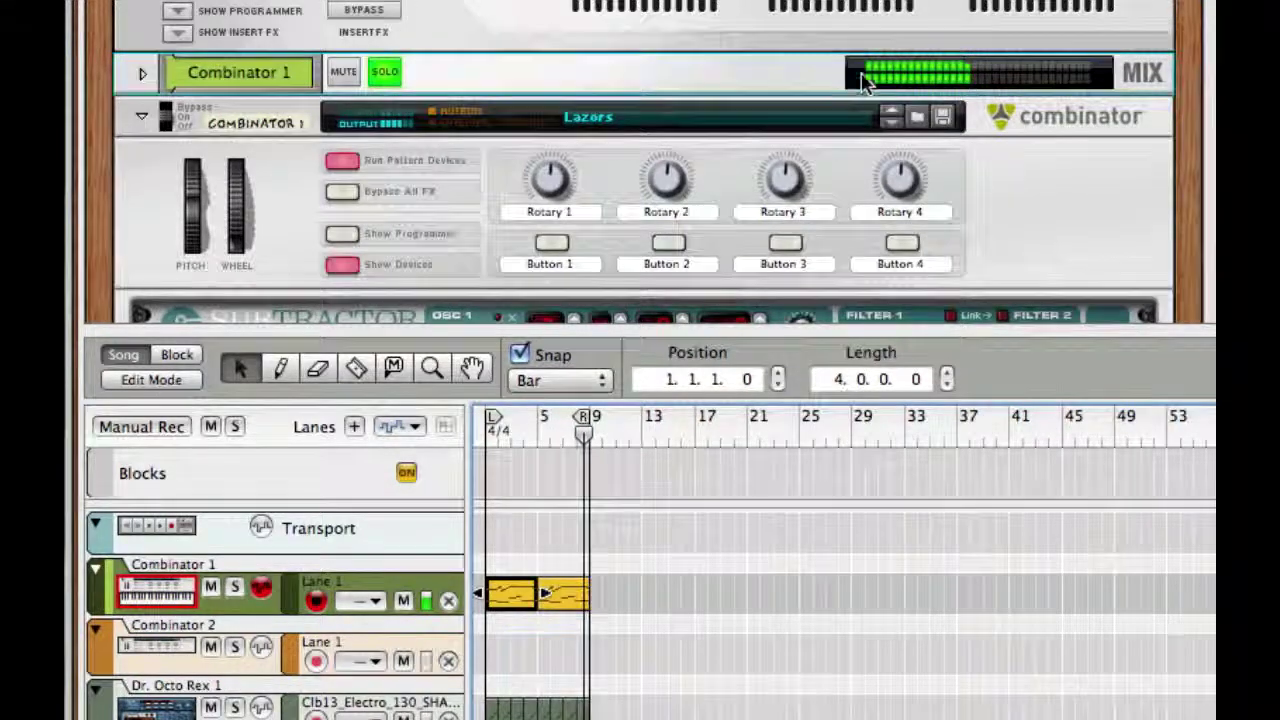
- Examine the device chain inside the Lazors Combinator, from the SubTractor through the effects down to the MClass Equalizer
scroll(857, 80, "down", 5)
scroll(866, 90, "down", 5)
scroll(861, 82, "down", 3)
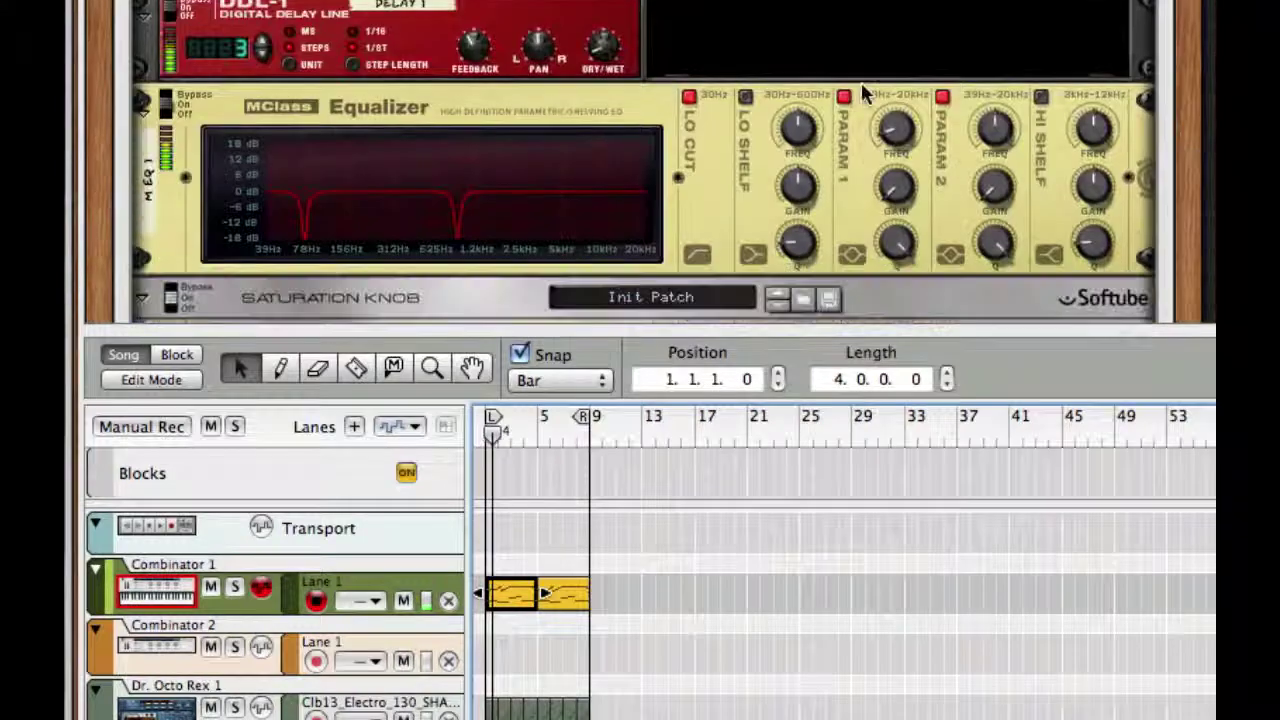
scroll(861, 82, "up", 5)
left_click(1093, 9)
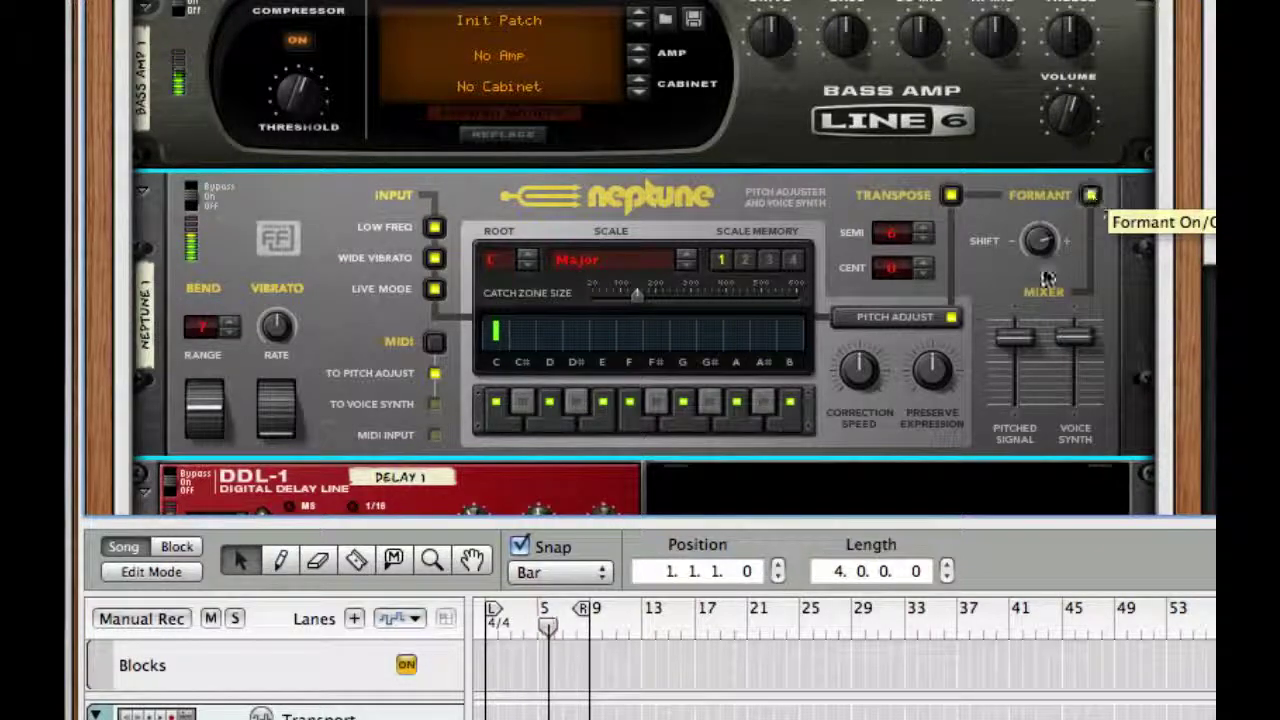
scroll(1043, 286, "up", 10)
scroll(1035, 289, "up", 2)
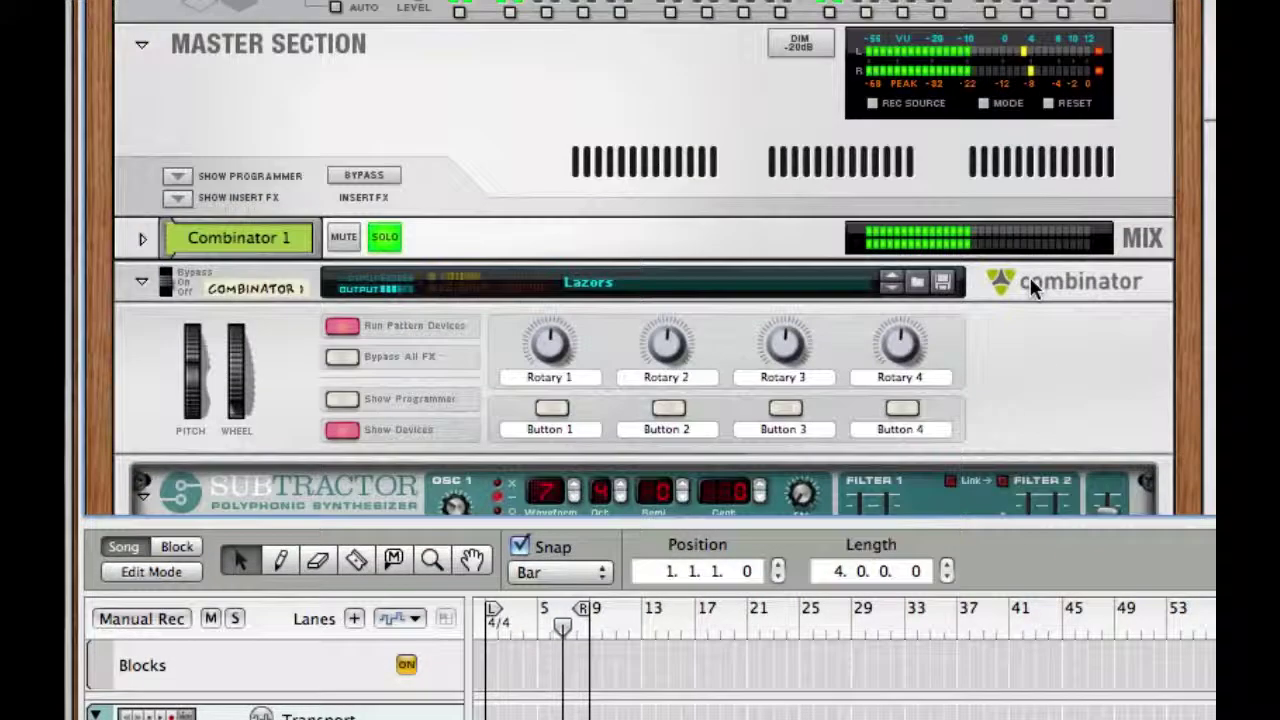
scroll(1035, 289, "down", 12)
scroll(1033, 286, "down", 2)
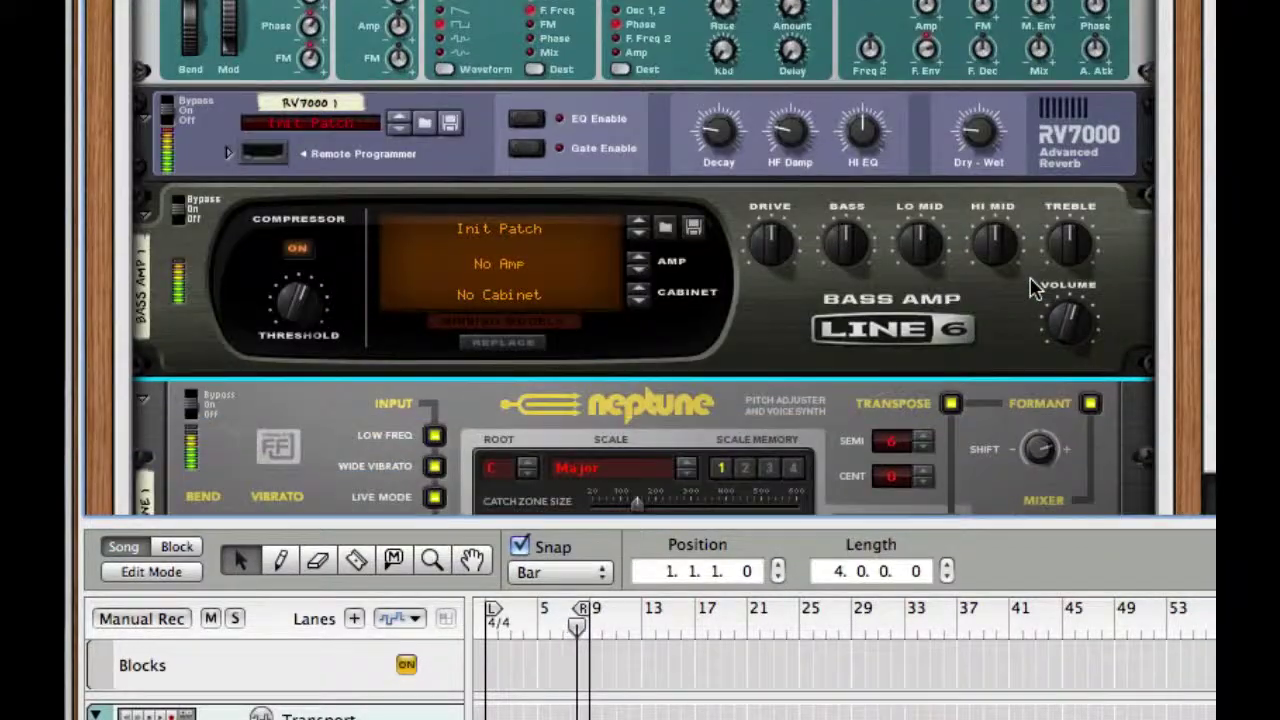
scroll(1040, 286, "up", 5)
left_click_drag(628, 298, 626, 378)
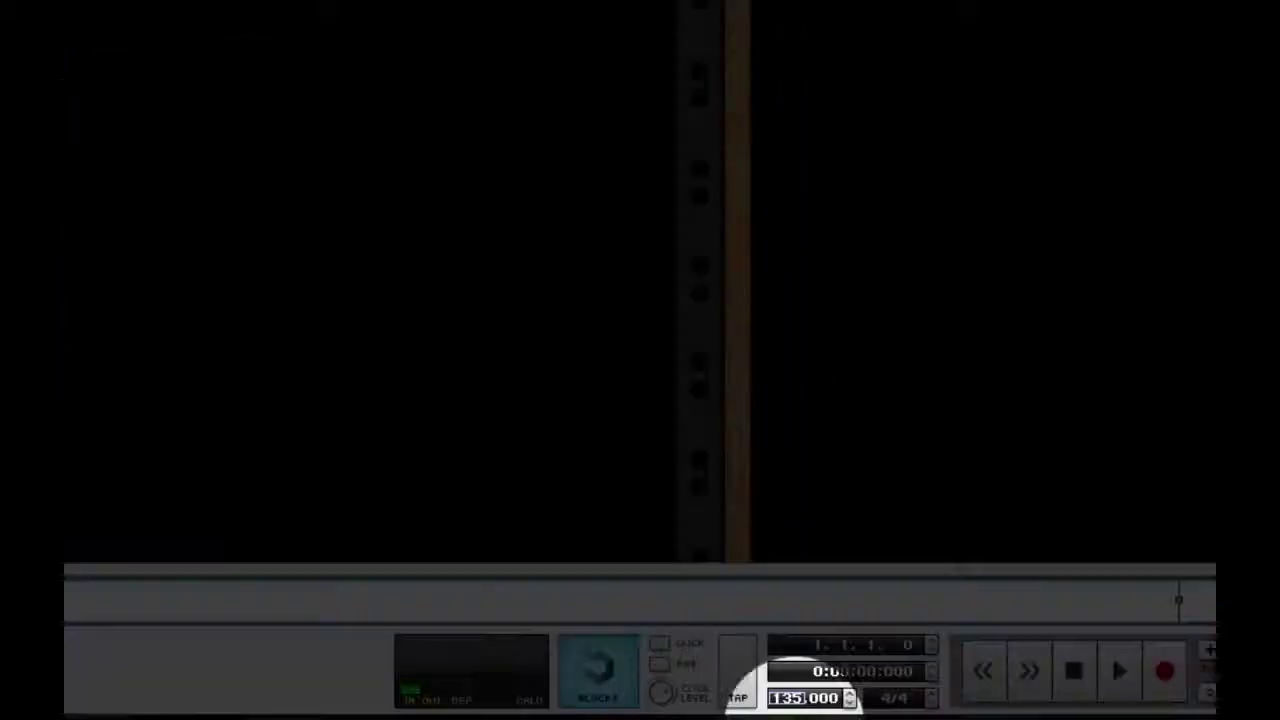
- Set the song tempo to 127 BPM
double_click(792, 698)
left_click_drag(792, 710, 790, 713)
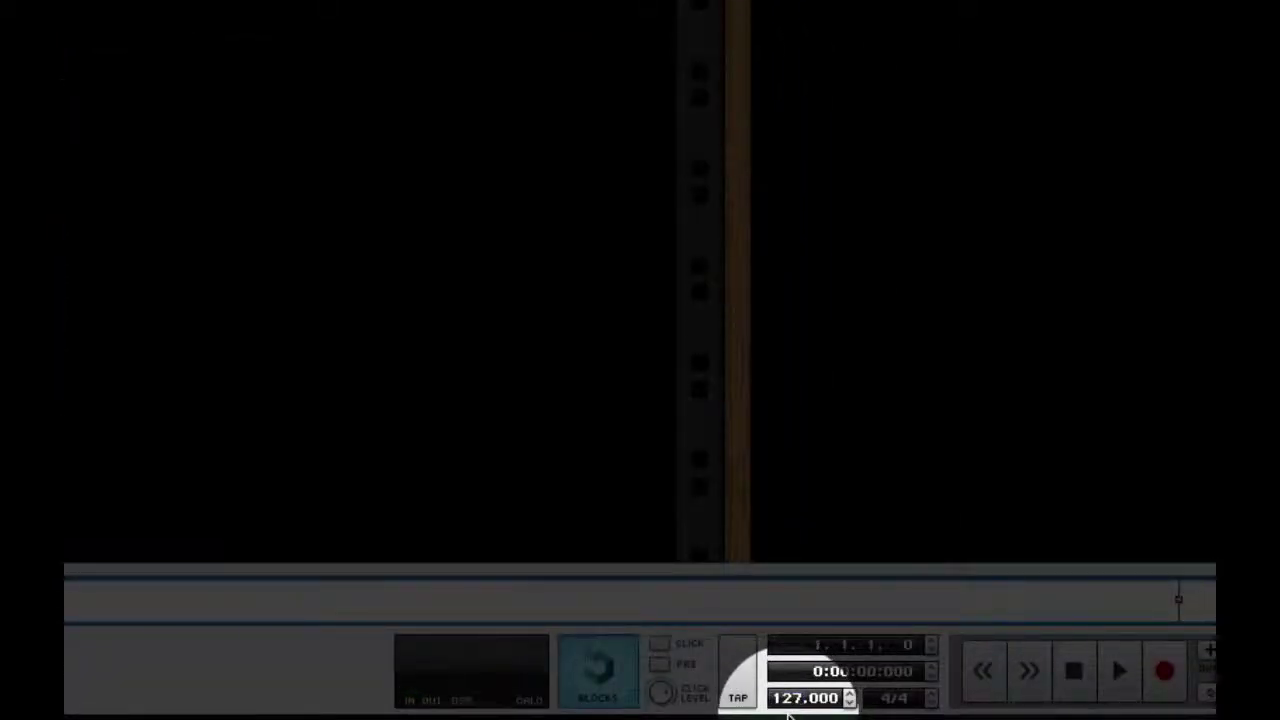
- Create a Combinator in the empty rack and add a SubTractor Analog Synthesizer inside it
right_click(877, 141)
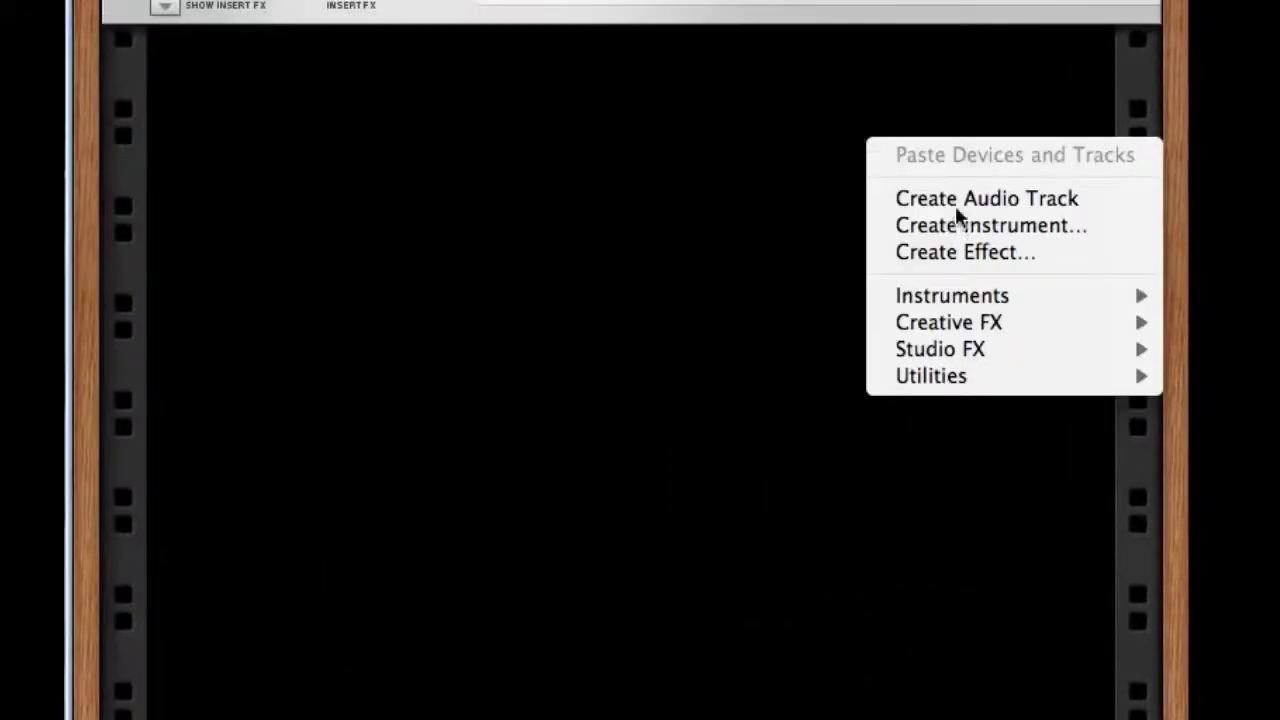
mouse_move(1006, 371)
left_click(1240, 374)
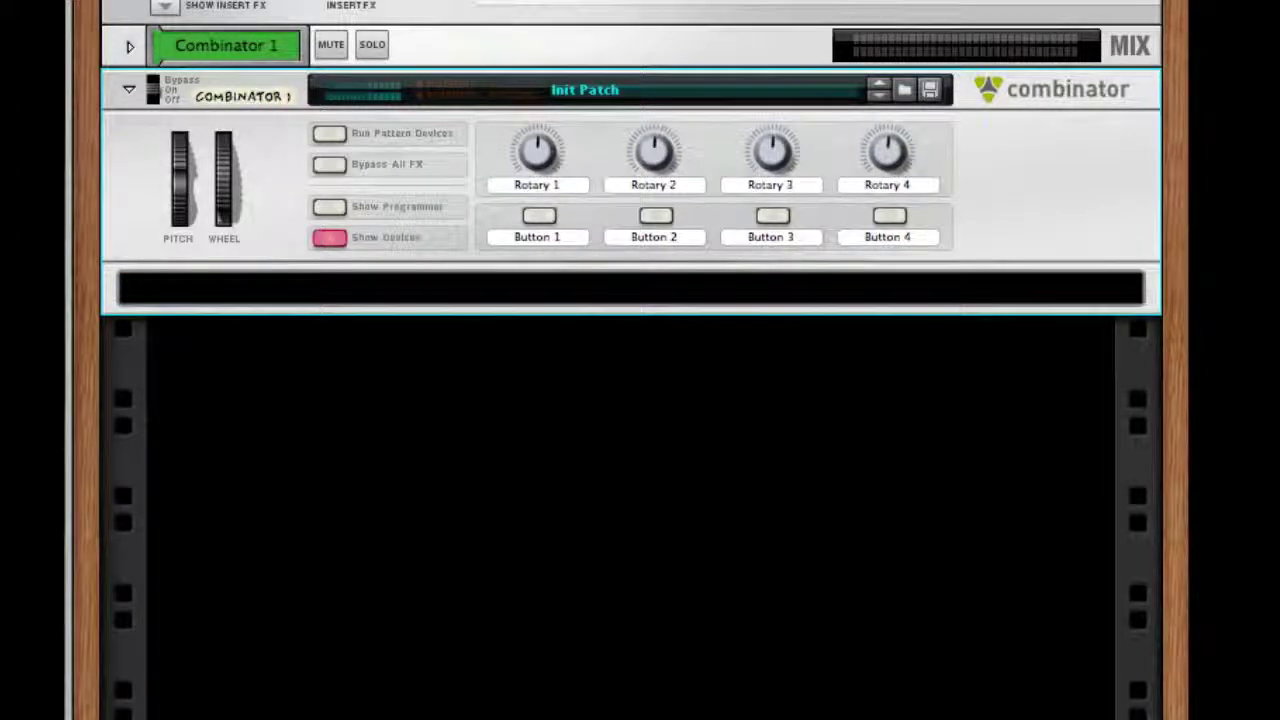
right_click(450, 290)
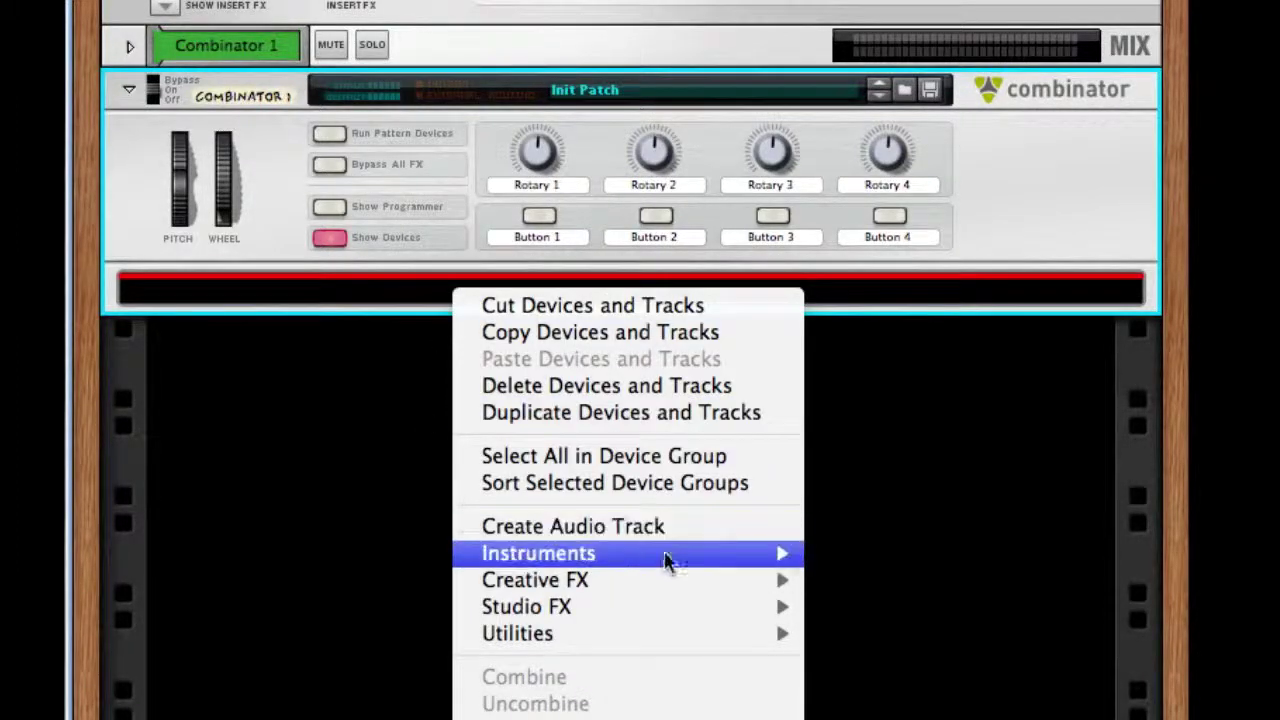
mouse_move(665, 562)
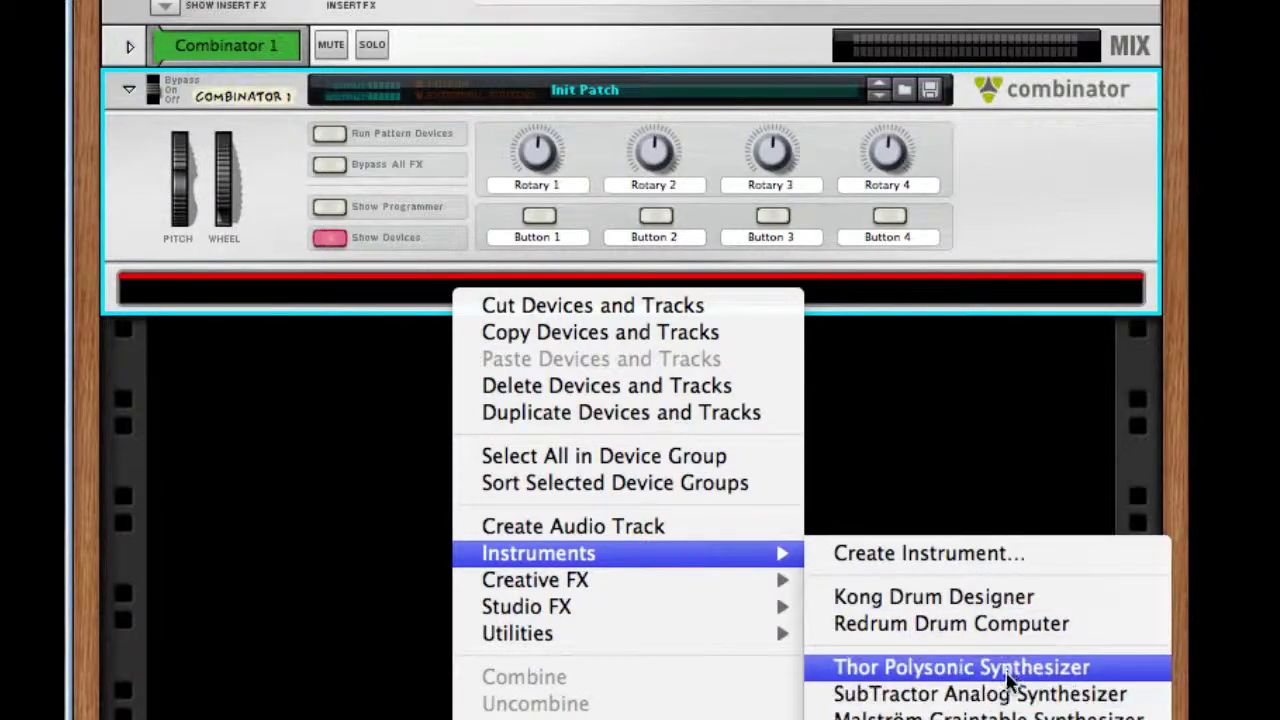
left_click(943, 694)
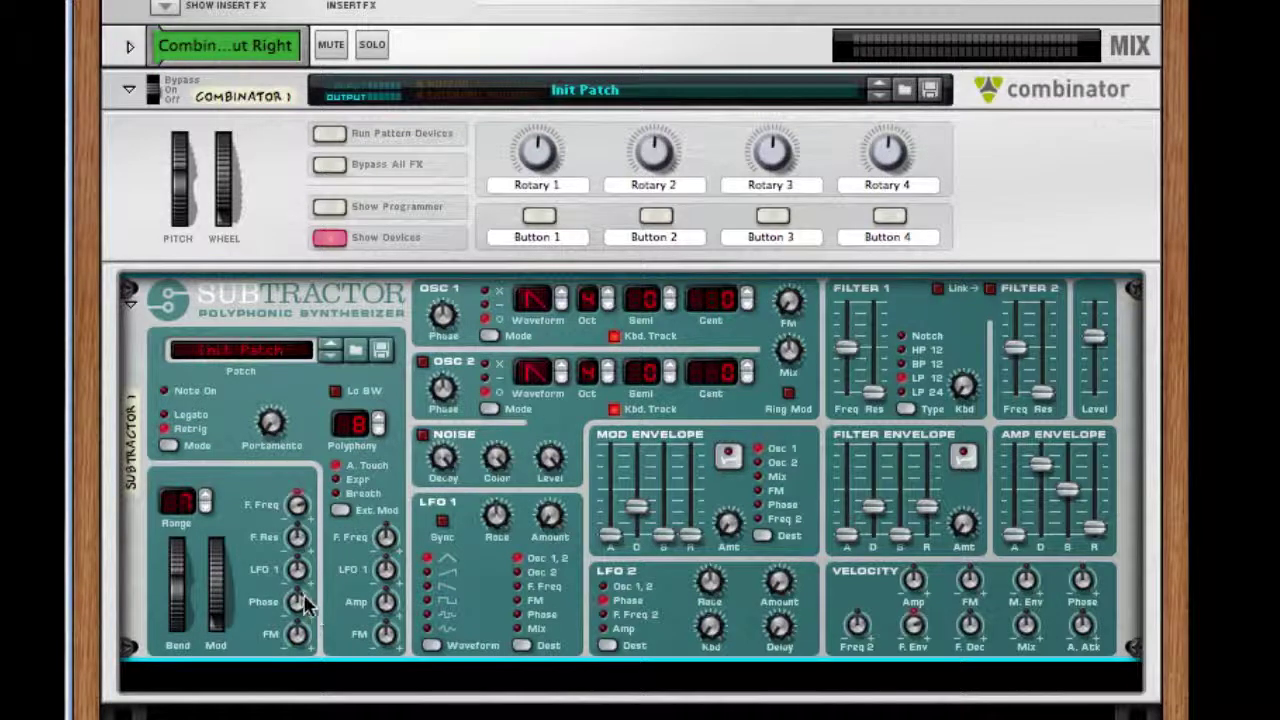
- Adjust the SubTractor's mod wheel Phase and FM amounts
left_click_drag(307, 550, 307, 548)
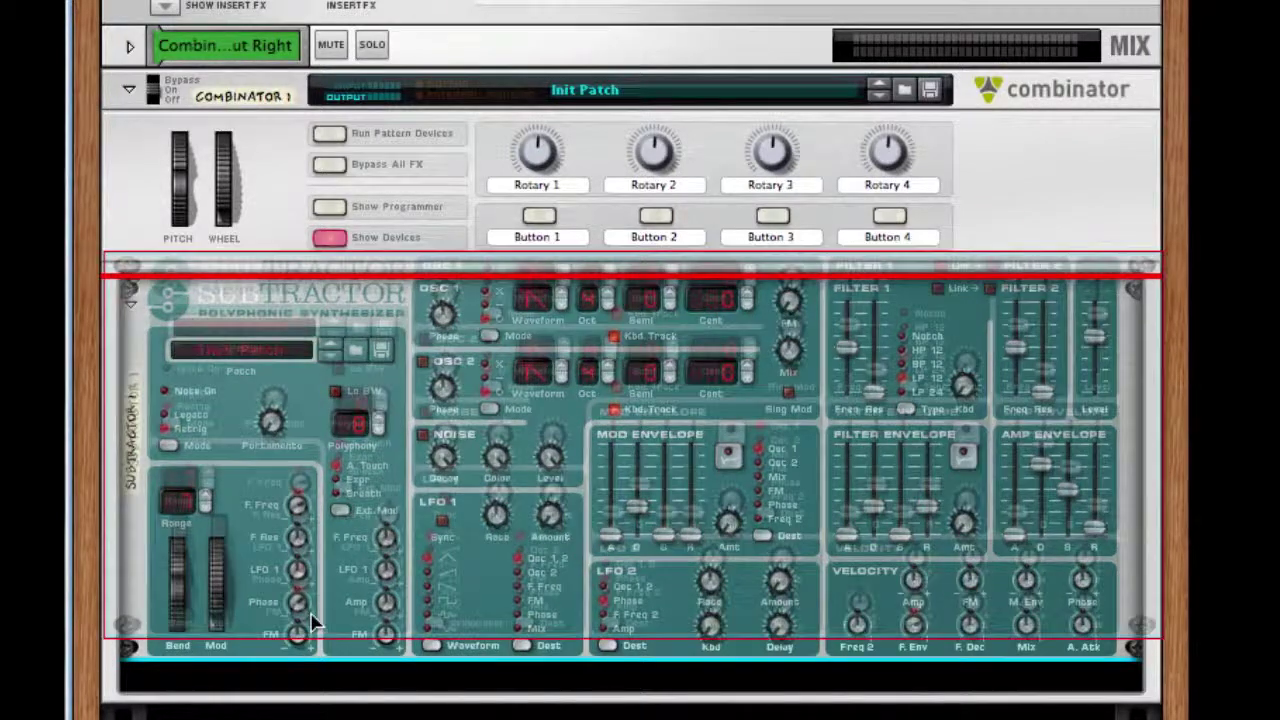
left_click_drag(300, 633, 300, 601)
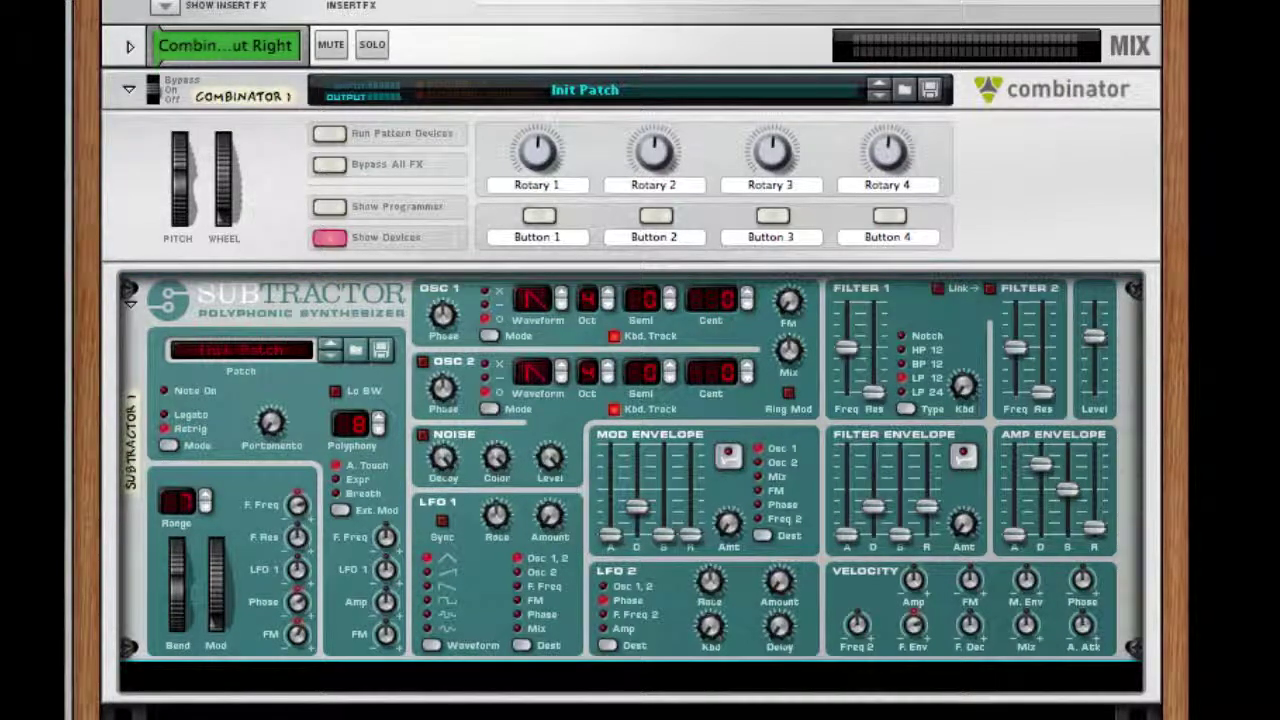
- Lower oscillator 1's phase, give it waveform 7 in subtractive (−) mode, and turn on oscillator 2 with its phase at 81
left_click(440, 334)
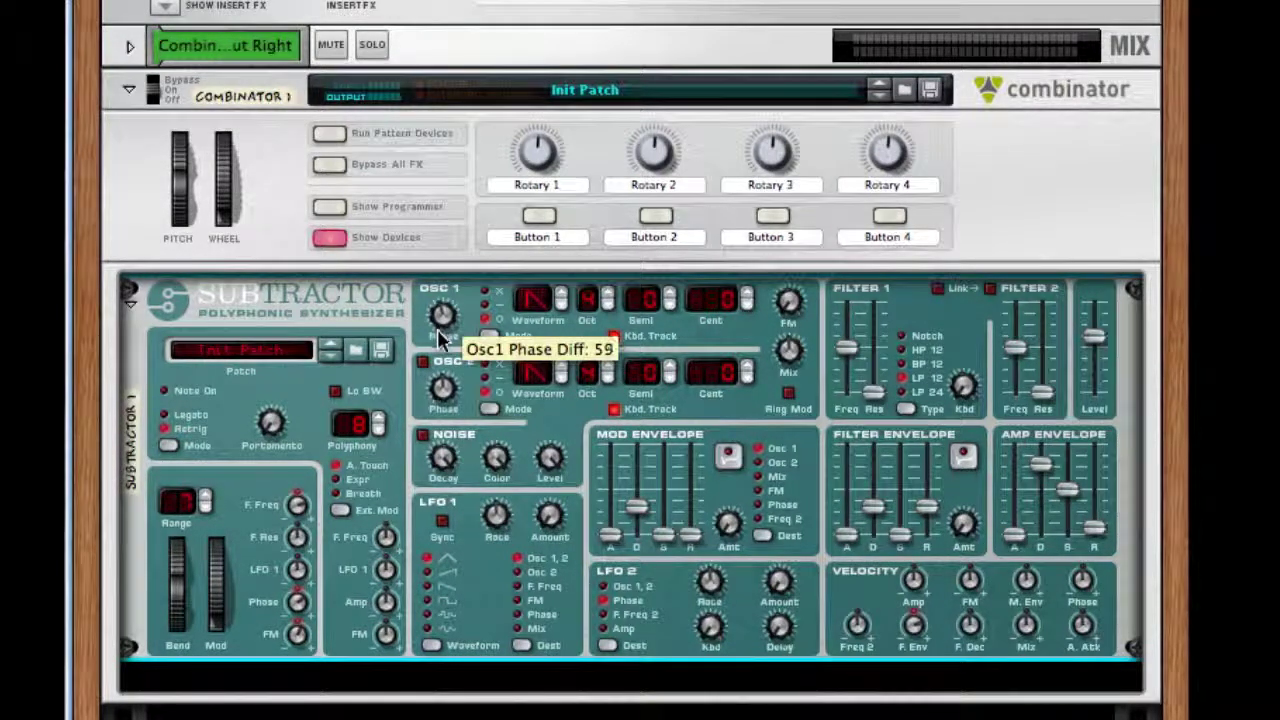
left_click_drag(440, 342, 438, 388)
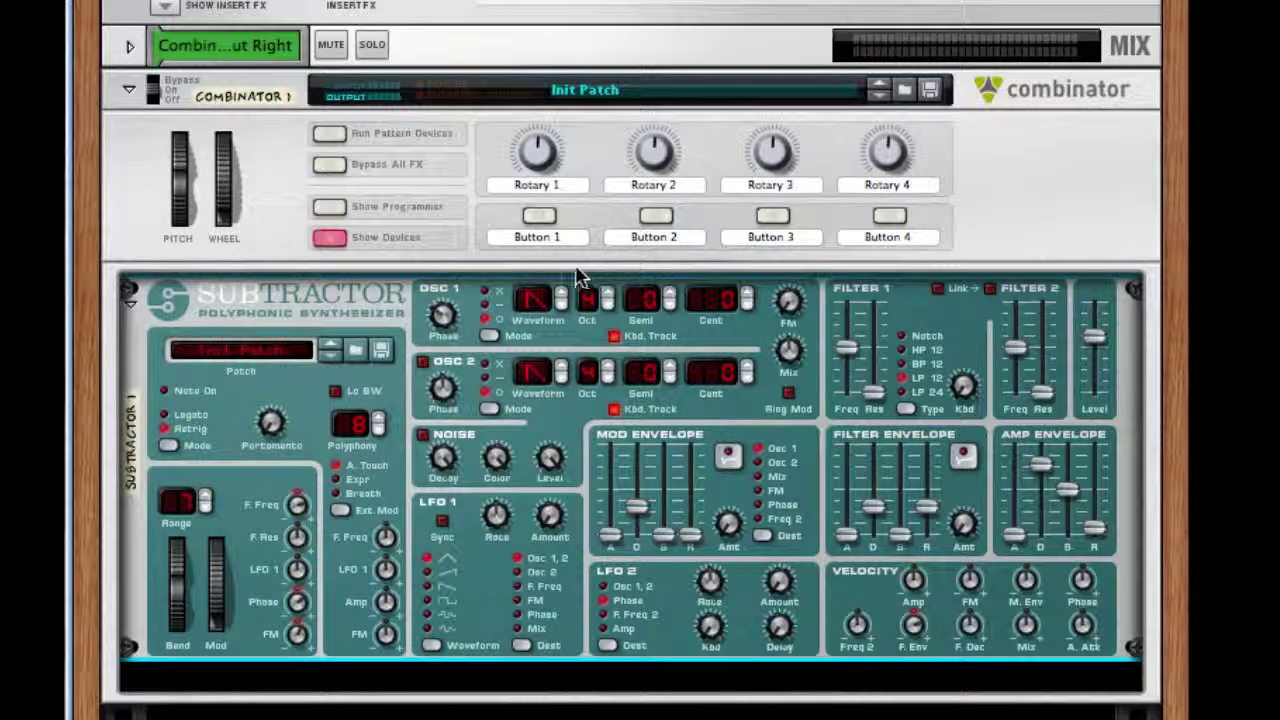
left_click_drag(557, 280, 558, 212)
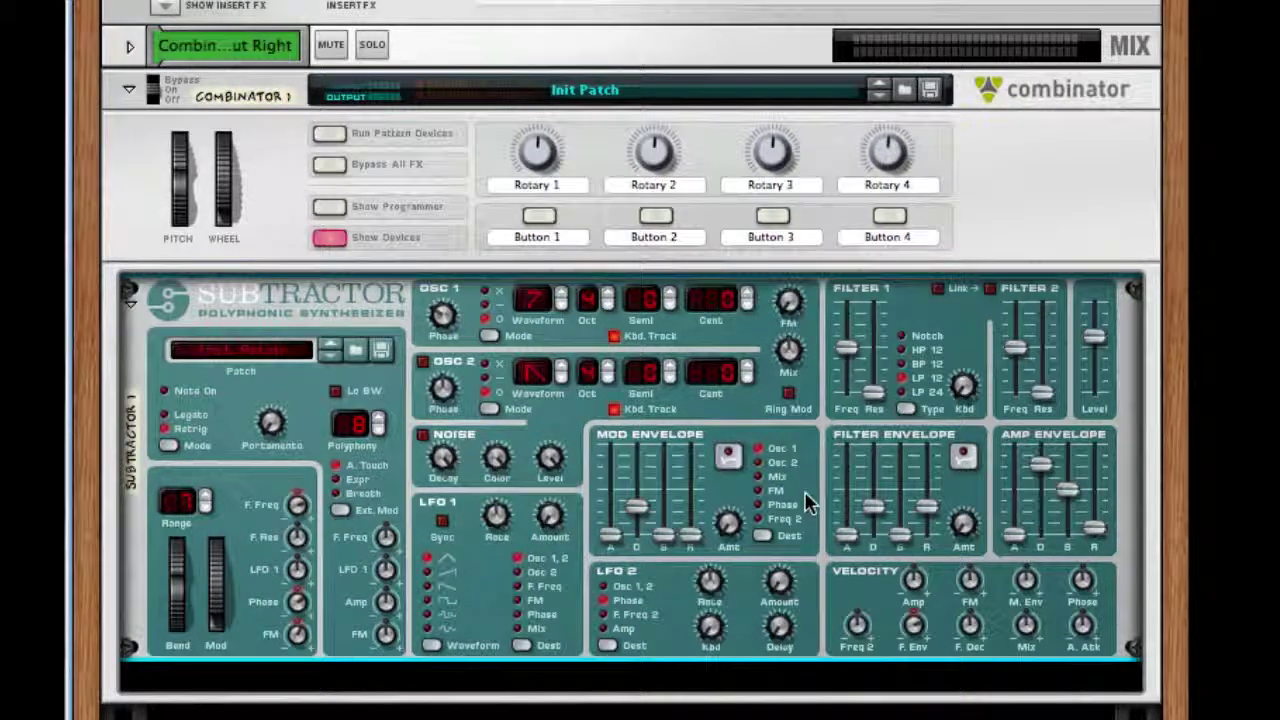
left_click(488, 335)
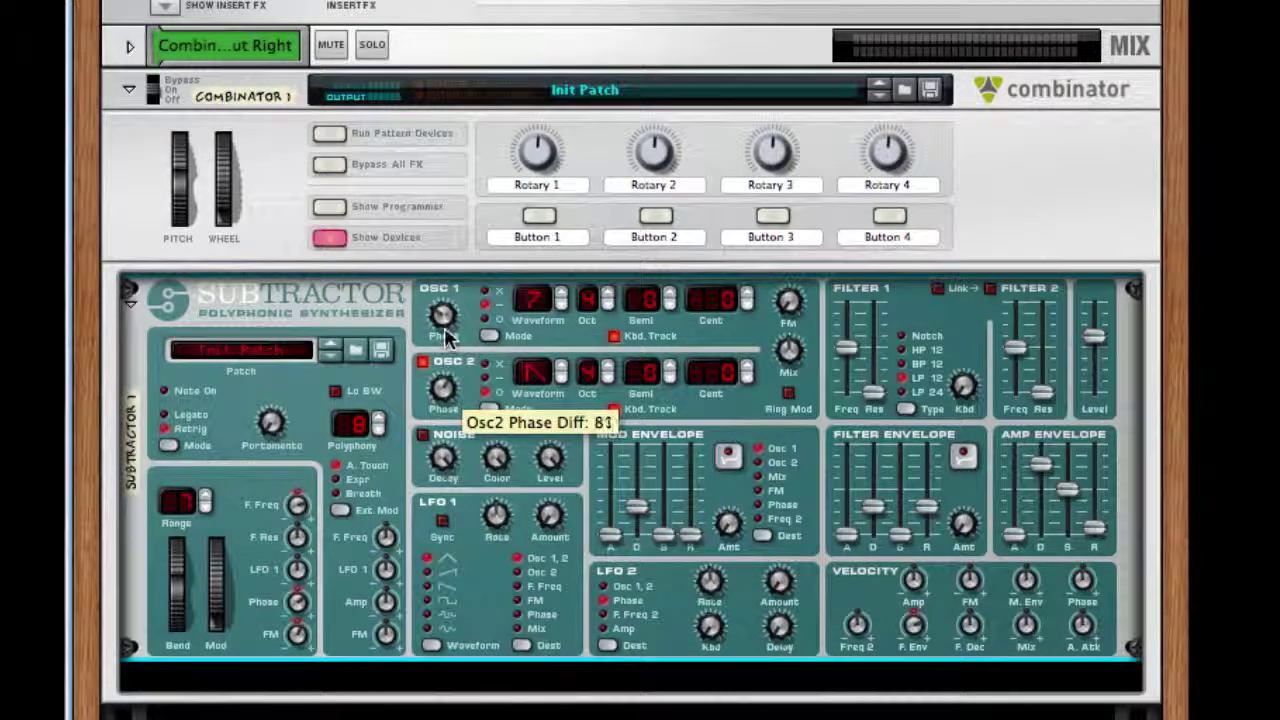
left_click_drag(443, 335, 448, 362)
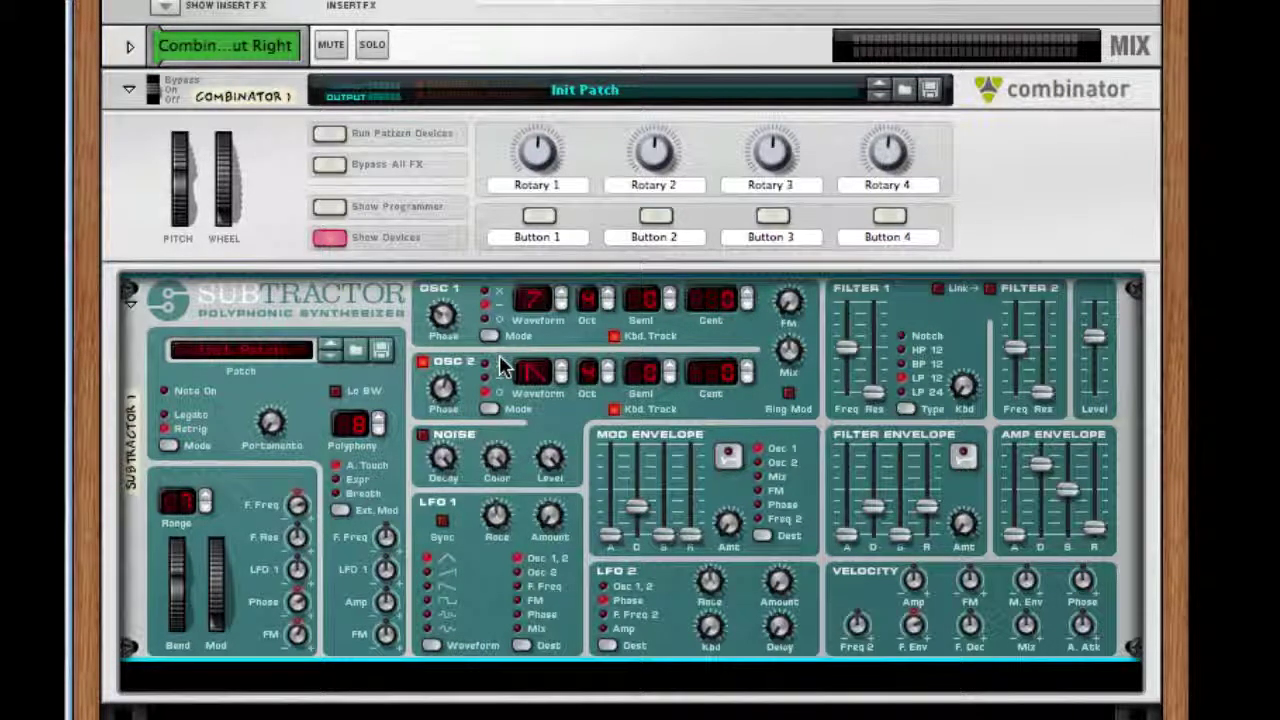
- Give oscillator 2 a square waveform in subtractive (−) mode at octave 1, semitone 5 and cent 24, with Ring Mod on
left_click(562, 368)
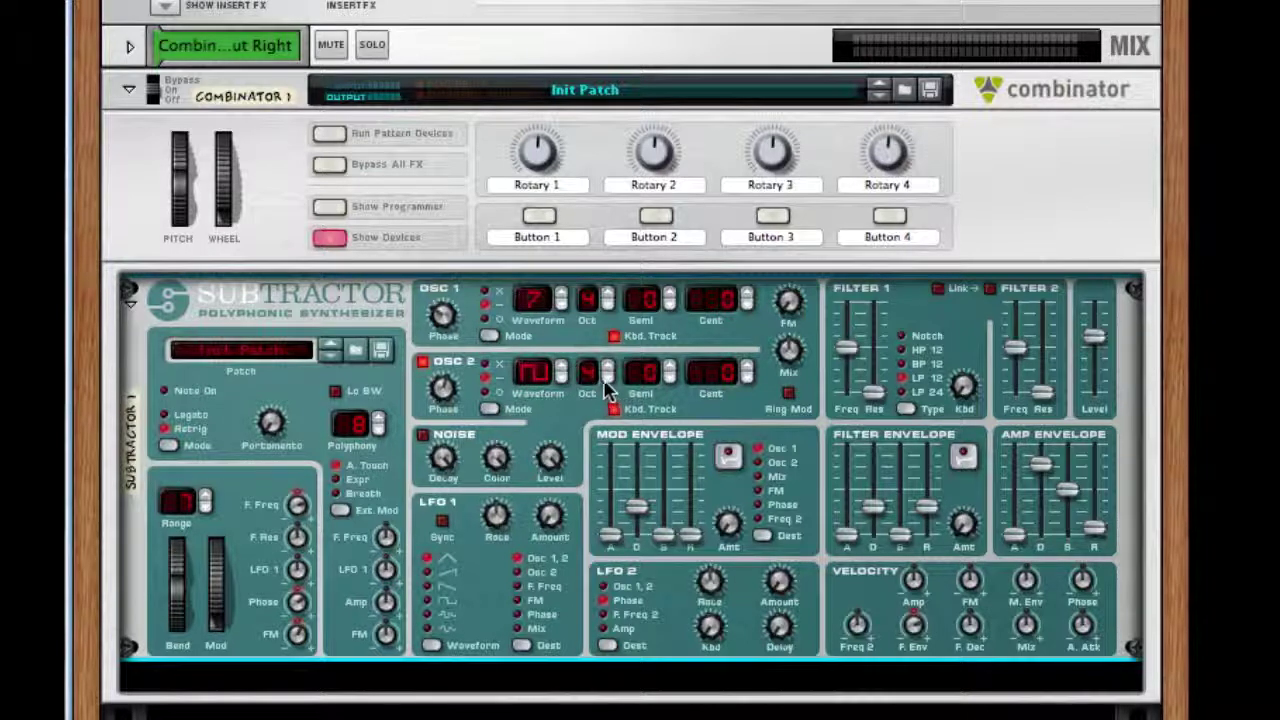
left_click(607, 379)
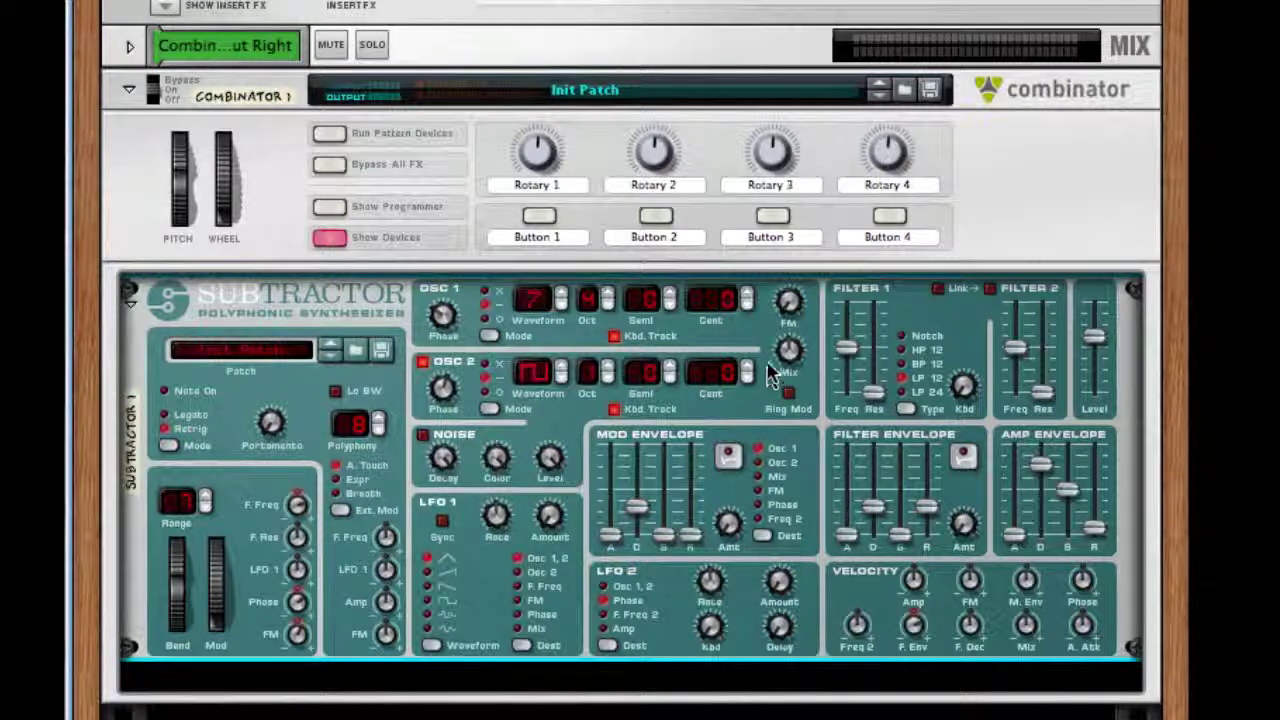
left_click(669, 368)
left_click(750, 370)
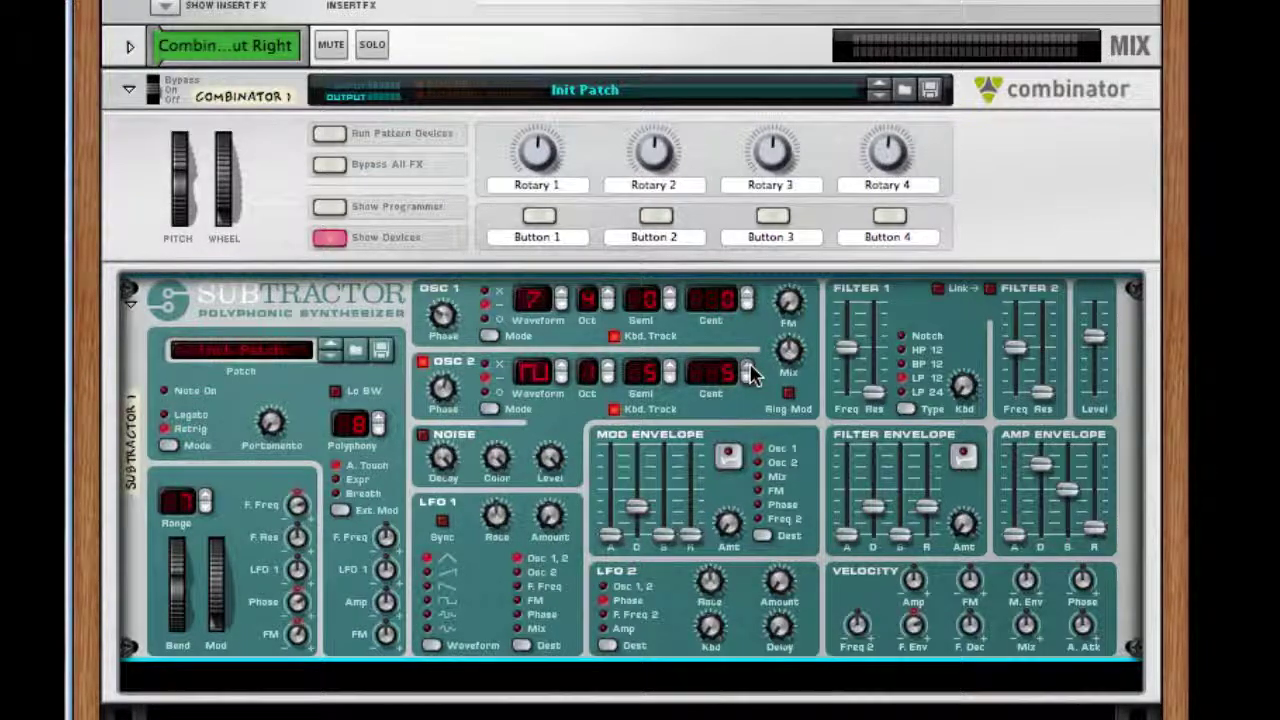
left_click(746, 378)
left_click(746, 378)
left_click(790, 393)
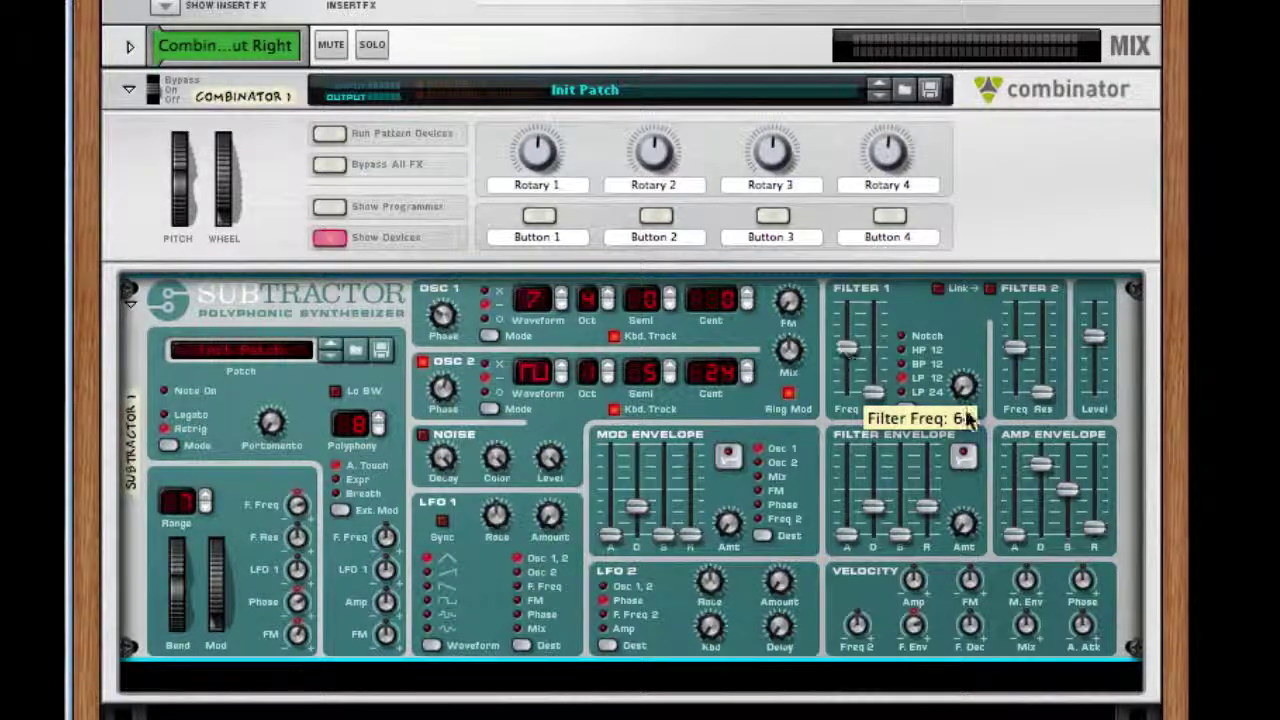
- Lower Filter 1's frequency slightly and switch its type to LP 24
left_click_drag(849, 350, 850, 368)
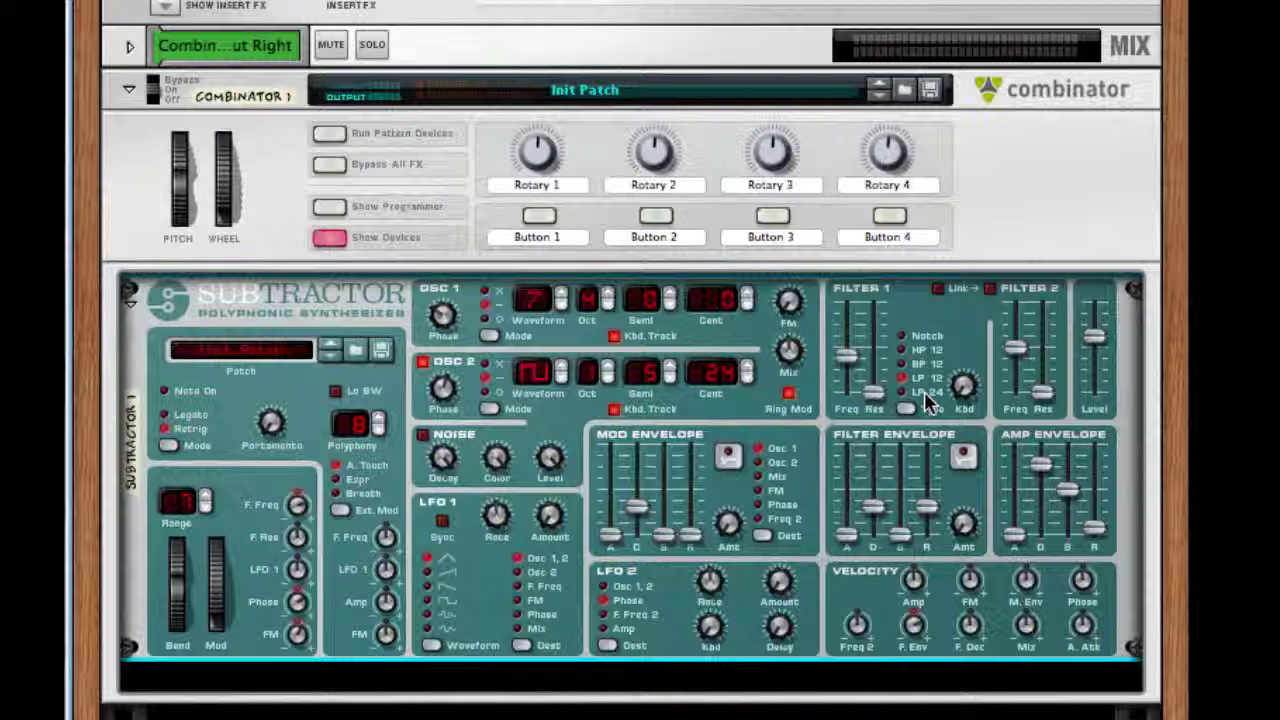
left_click(926, 398)
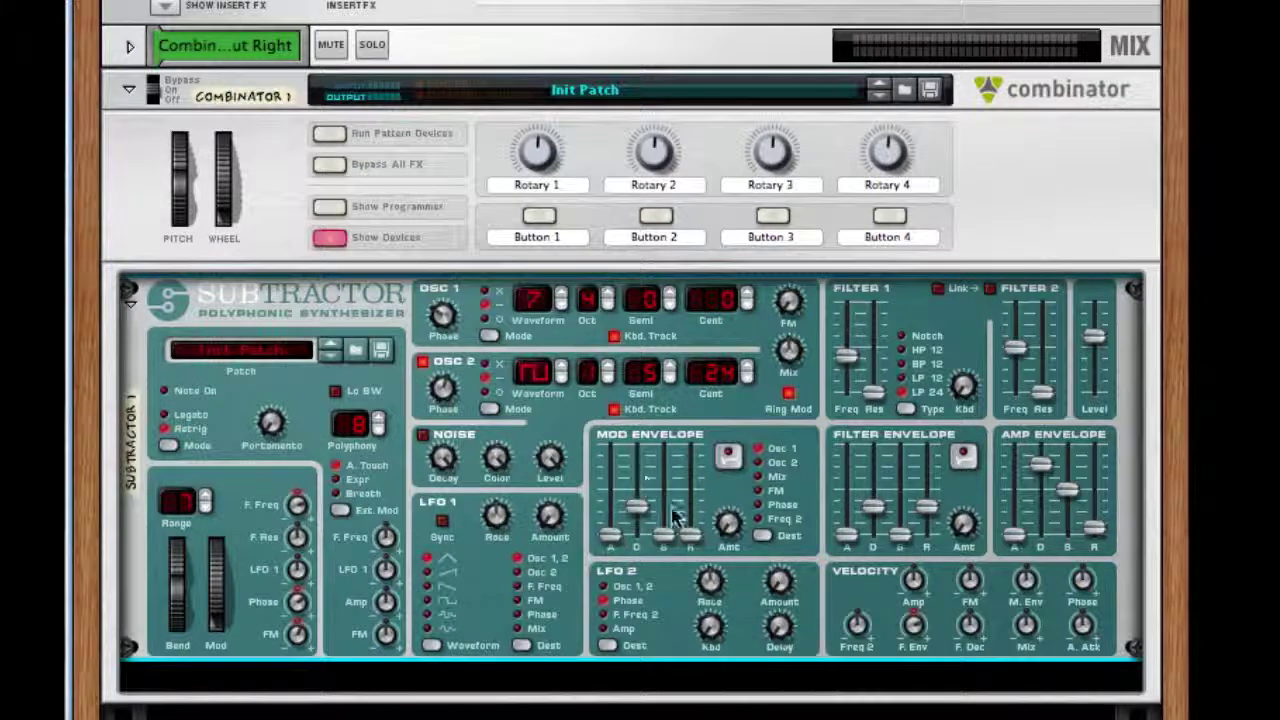
- Raise the Mod Envelope's release and route the envelope to FM
left_click_drag(690, 533, 693, 481)
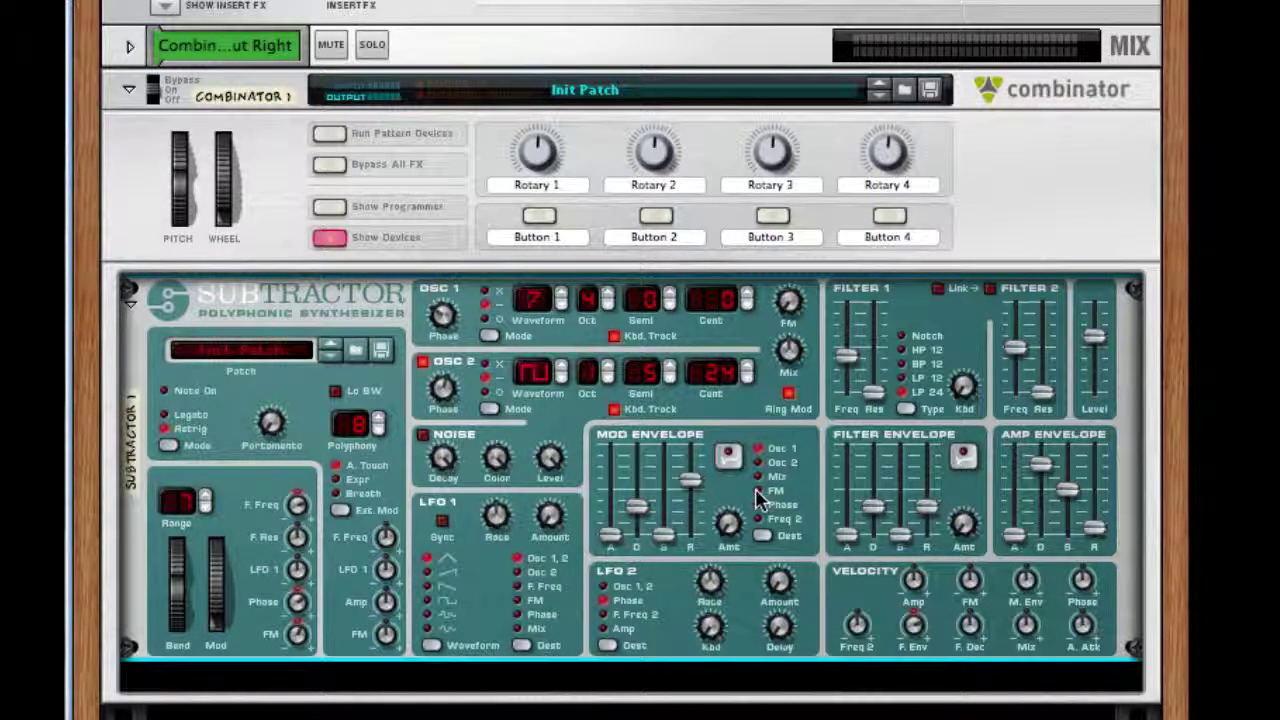
left_click(757, 491)
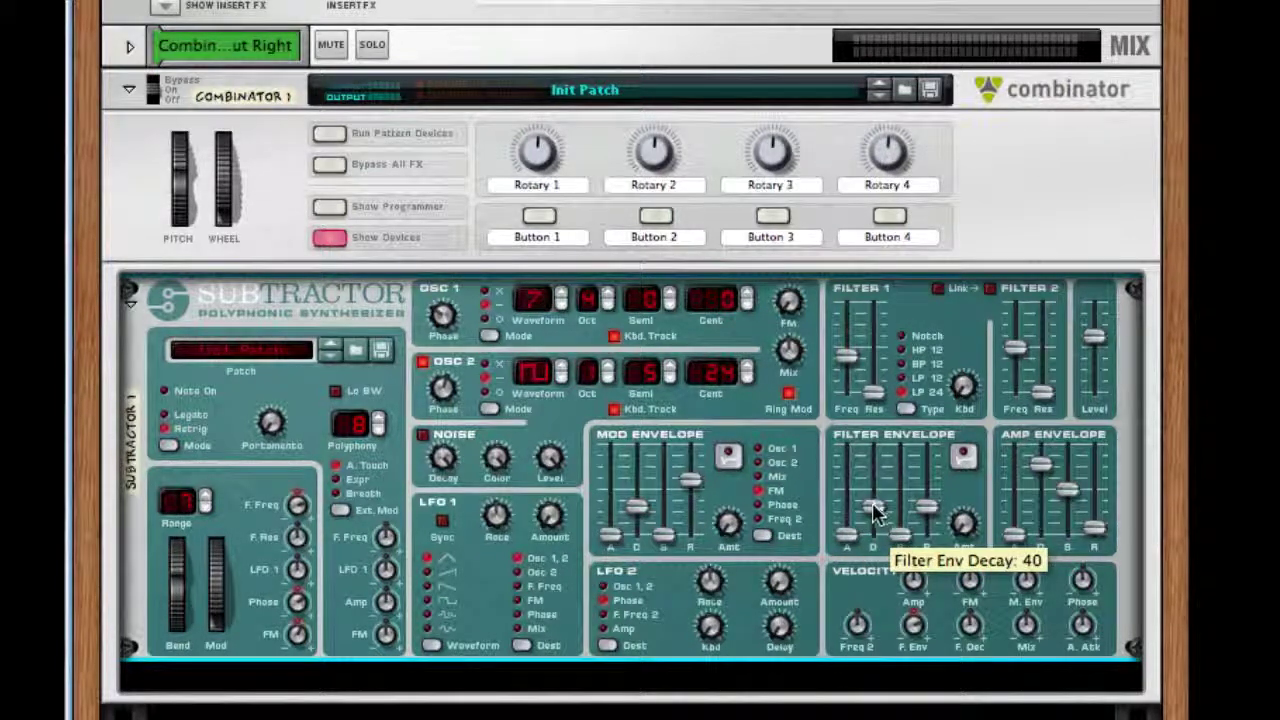
- Set the Filter Envelope's decay to 86
left_click_drag(872, 507, 872, 473)
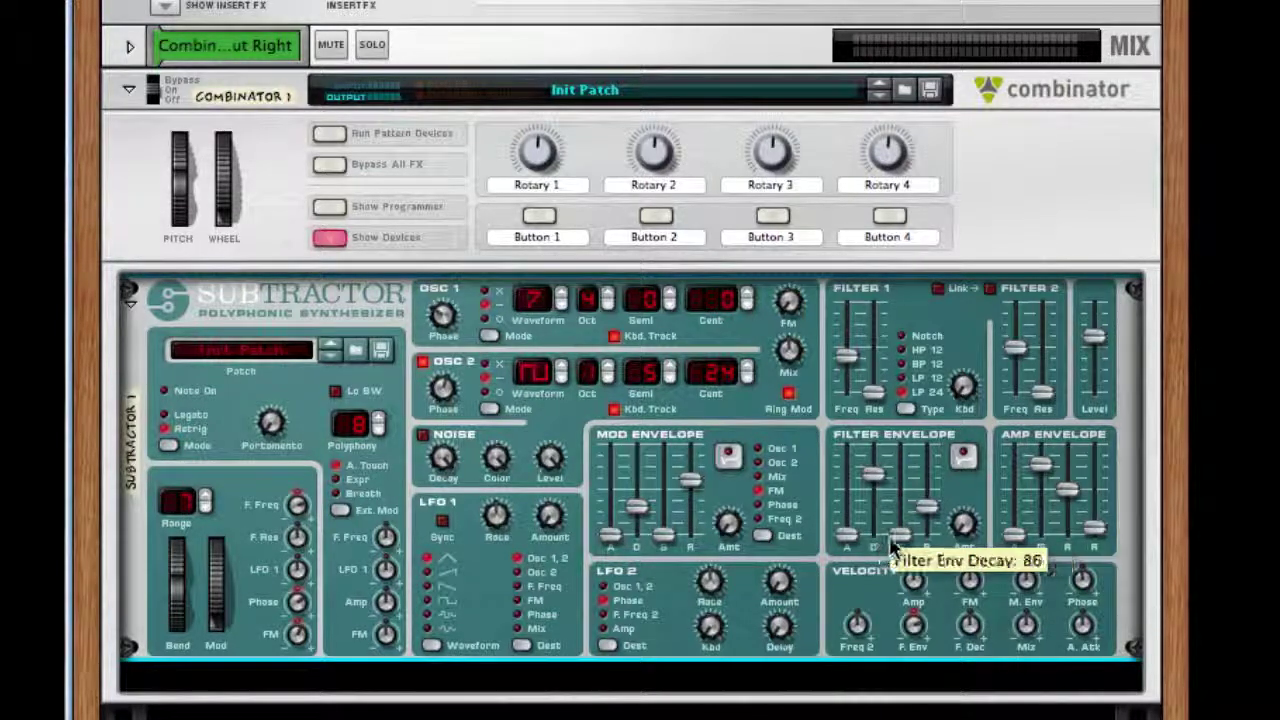
- Raise the Filter Envelope's sustain to maximum and increase its release and amount
left_click_drag(880, 548, 882, 440)
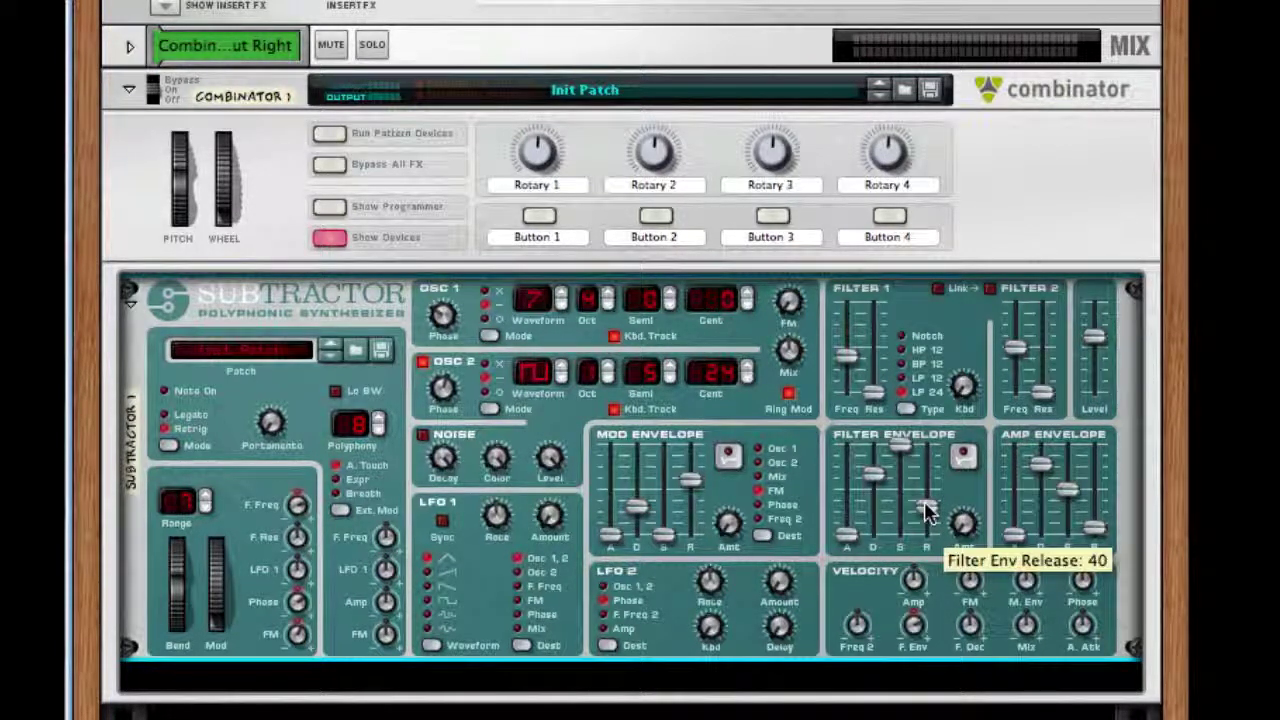
left_click_drag(927, 510, 927, 483)
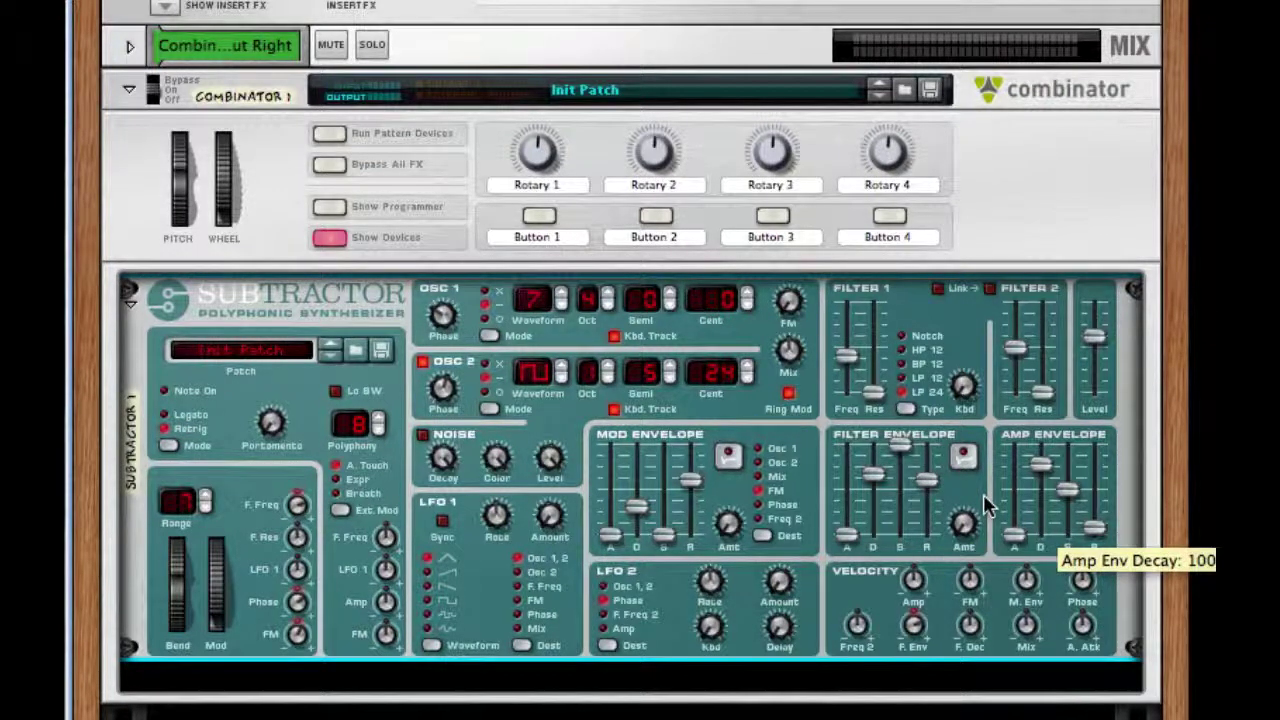
left_click_drag(963, 522, 963, 480)
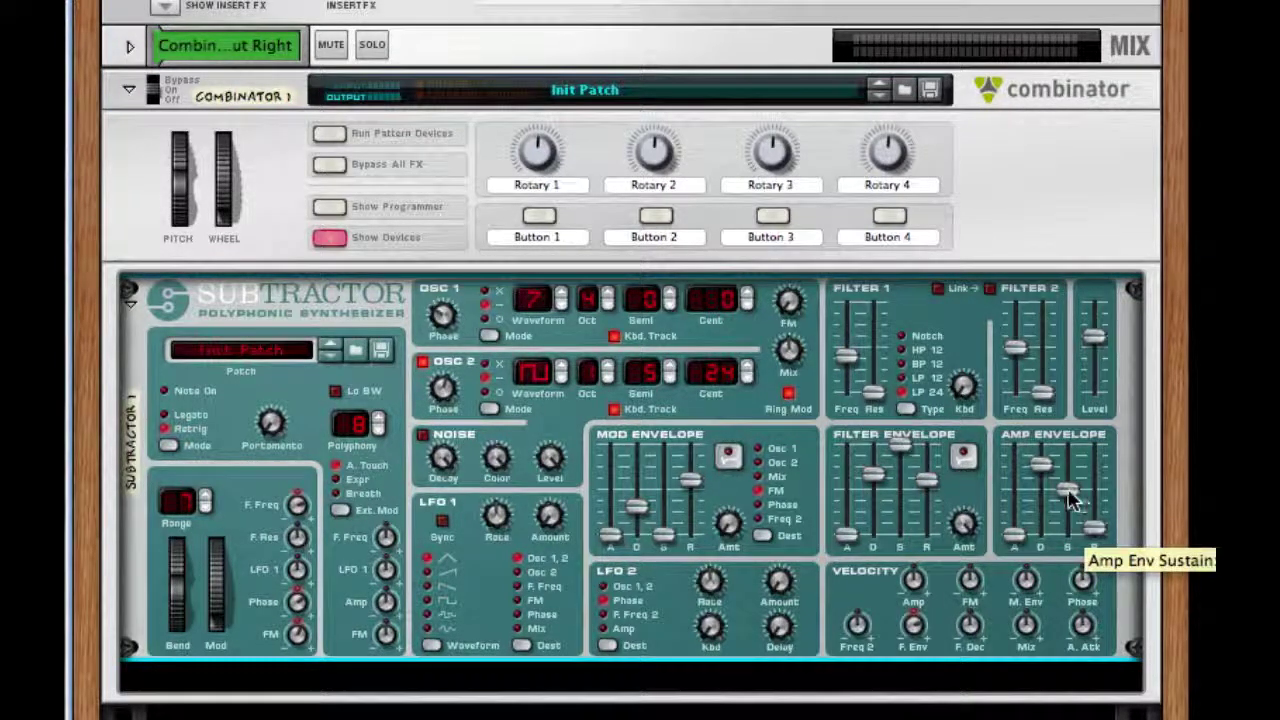
- Lower the Amp Envelope's sustain to minimum, raise its release and reduce its decay slightly
mouse_move(1068, 498)
left_mouse_down()
mouse_move(1068, 540)
mouse_move(1093, 497)
left_mouse_up()
mouse_move(1040, 464)
left_mouse_down()
mouse_move(1040, 505)
mouse_move(1040, 478)
left_mouse_up()
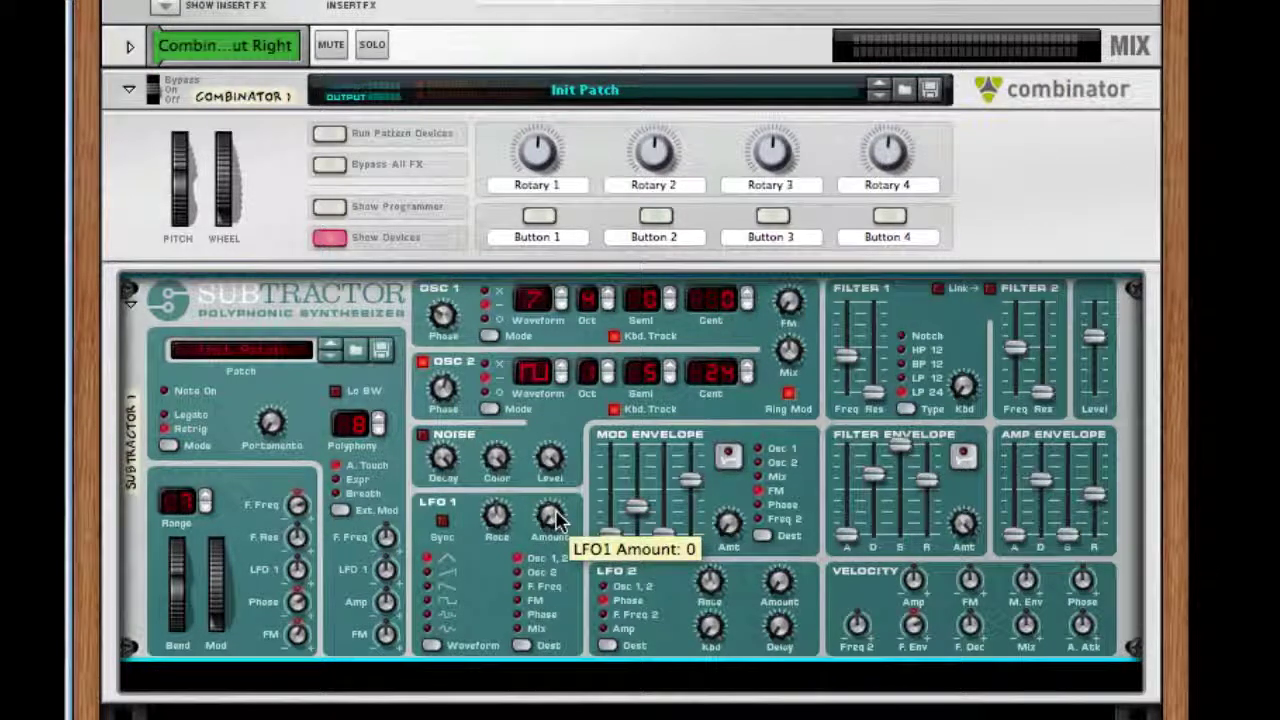
- Add an RV7000 reverb after the SubTractor, with Dry/Wet at 24 and a much shorter decay
right_click(814, 608)
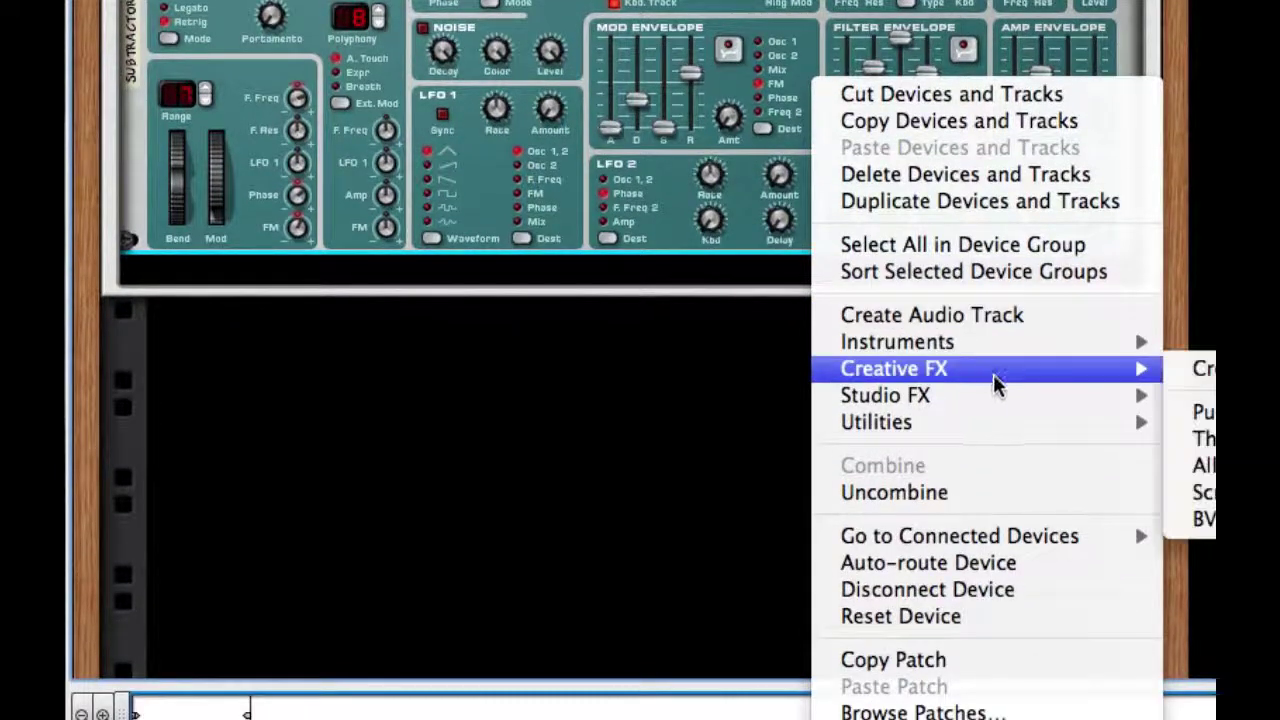
mouse_move(997, 395)
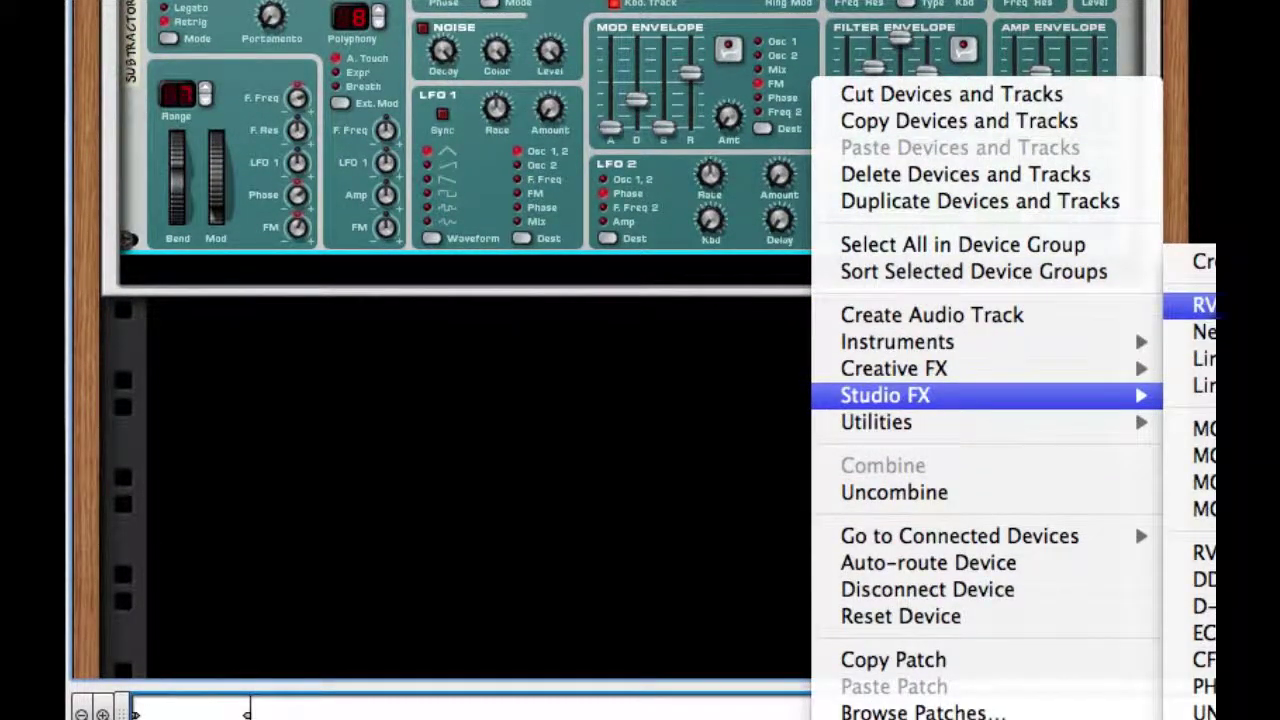
left_click(1200, 303)
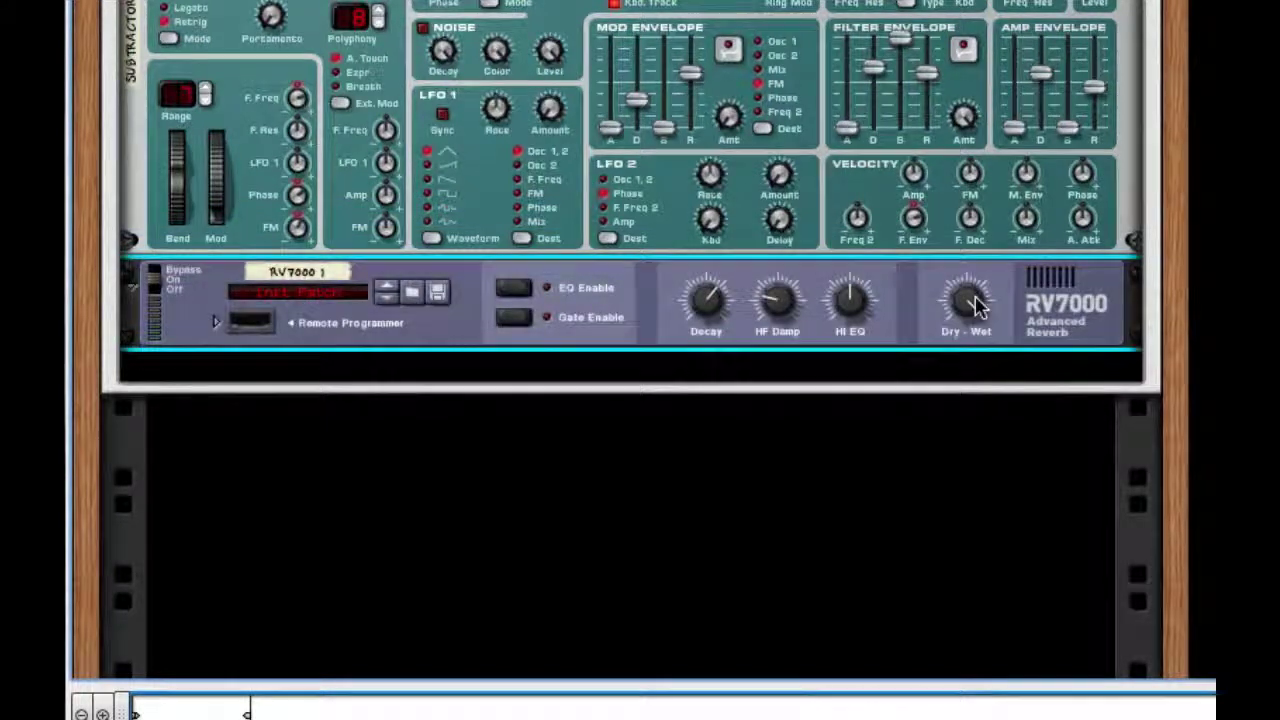
left_click_drag(977, 303, 1003, 600)
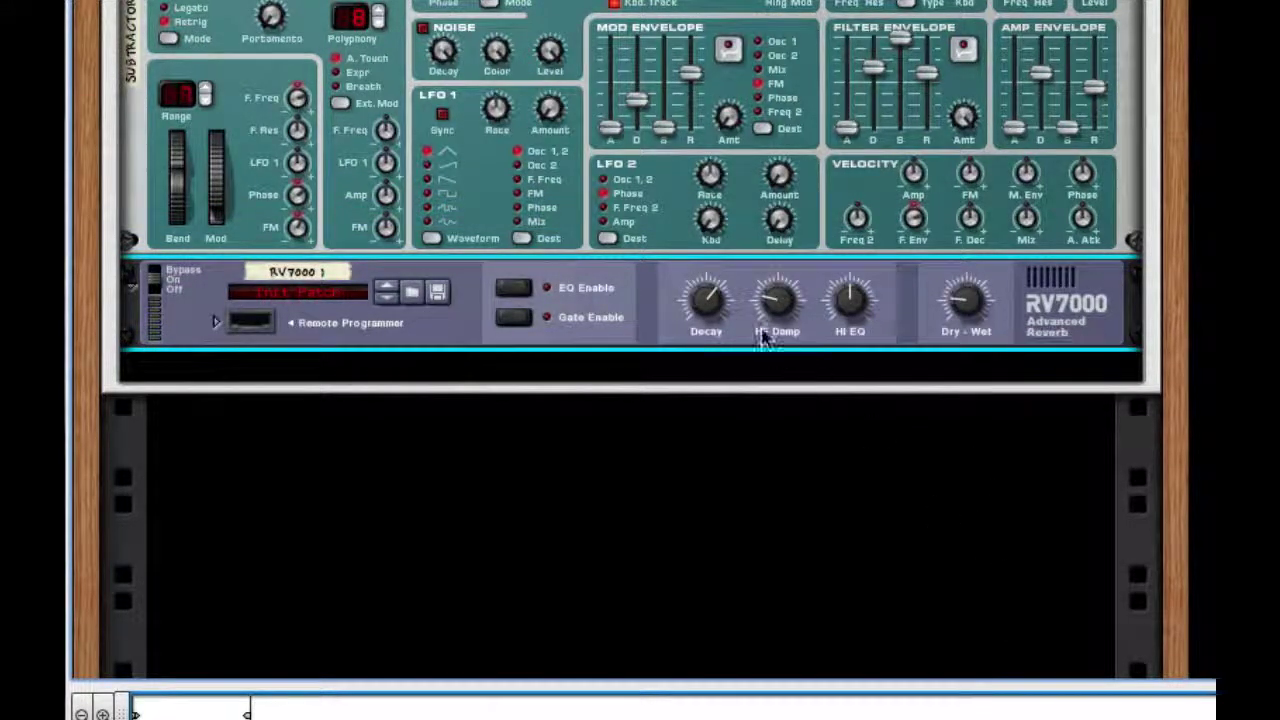
left_click_drag(709, 294, 691, 480)
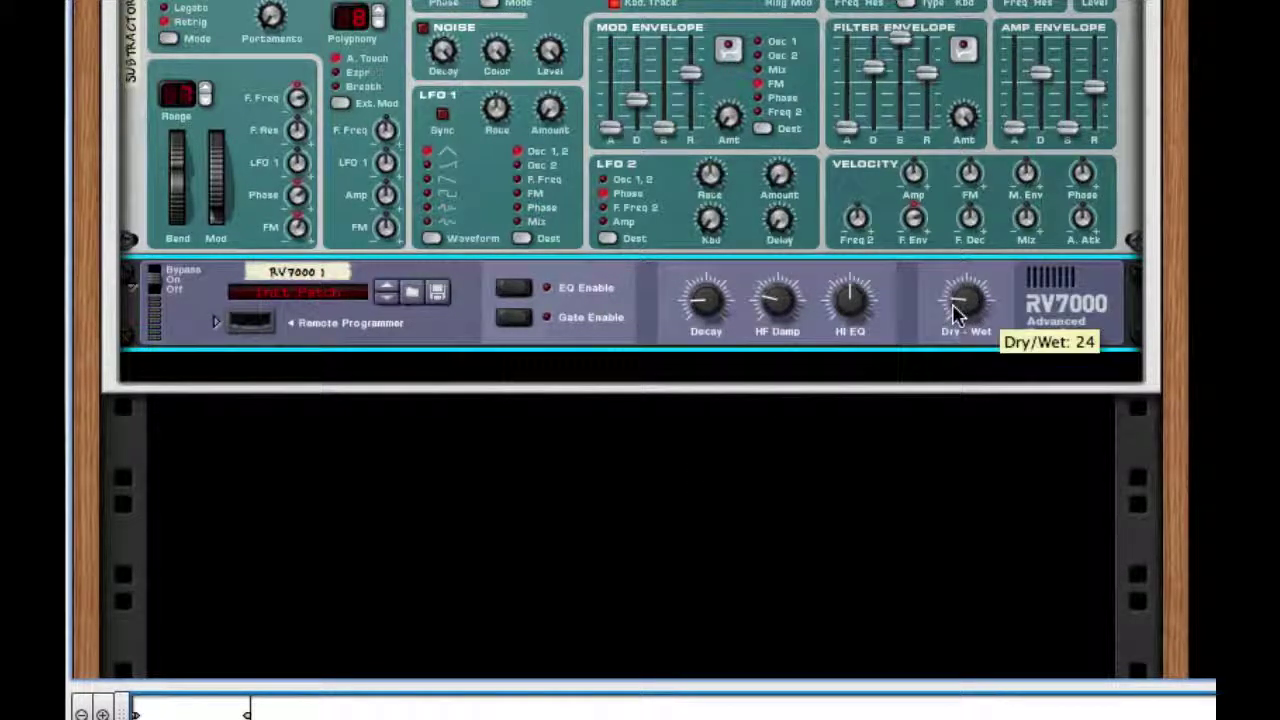
- Add a Line 6 Bass Amp after the reverb and switch on its compressor with the threshold at 75
right_click(1076, 288)
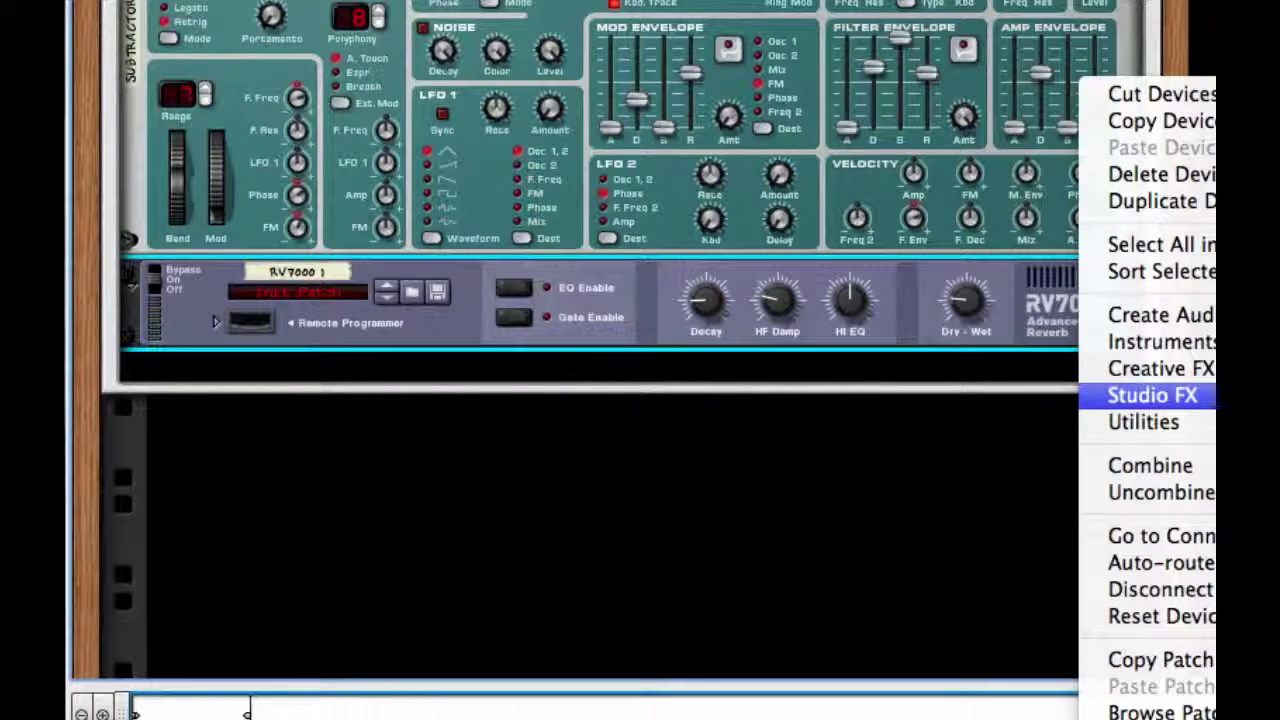
left_click(1214, 395)
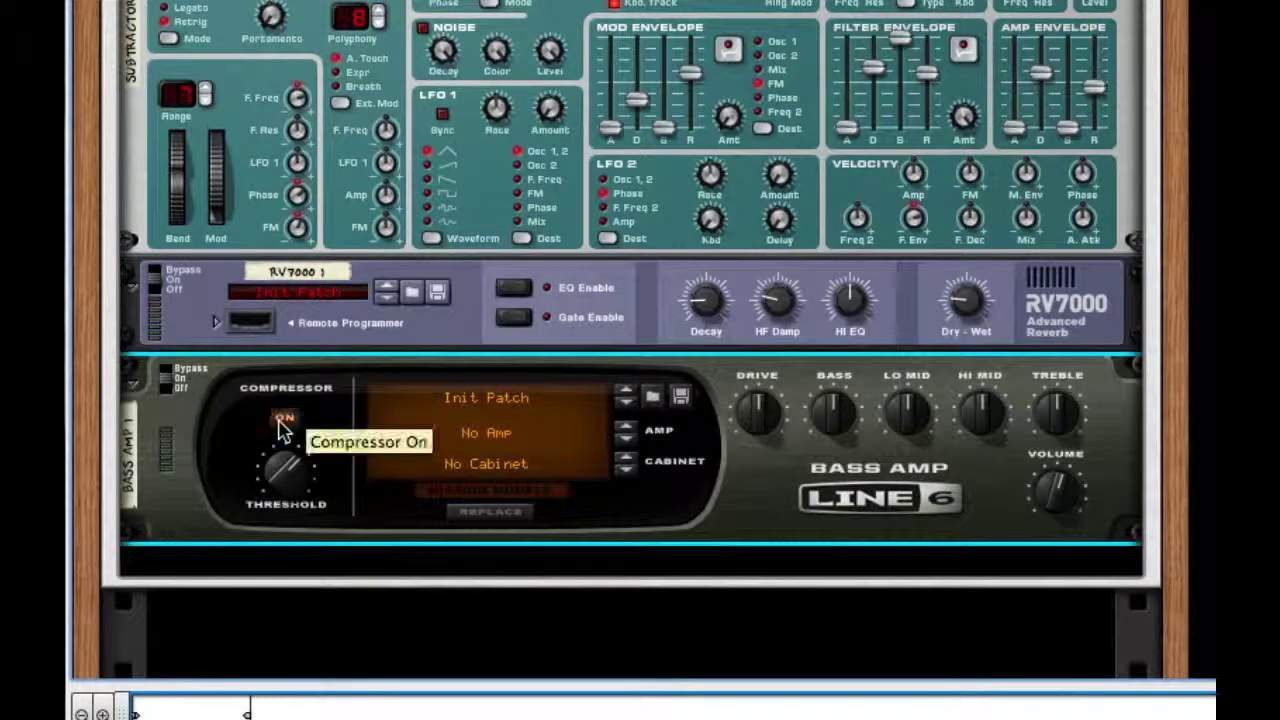
left_click(282, 420)
left_click_drag(288, 480, 293, 502)
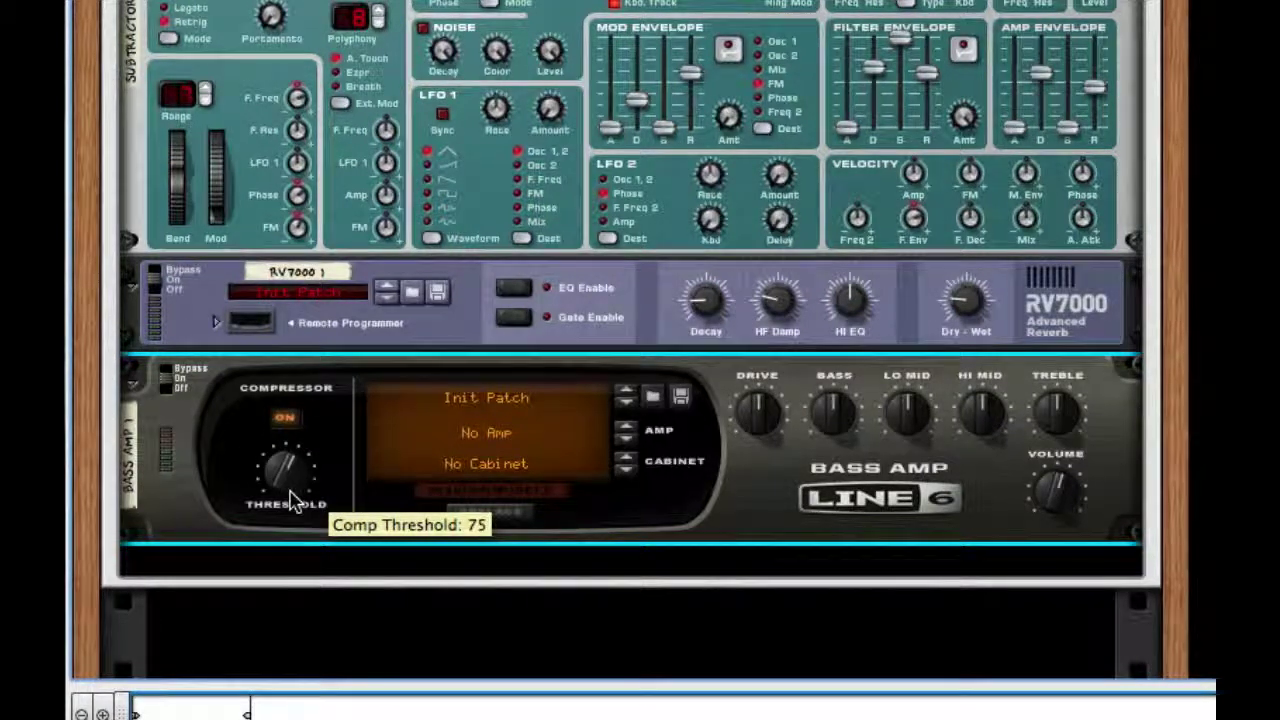
- Add a Neptune pitch adjuster after the Bass Amp and enable Low Freq, Wide Vibrato and Live Mode
right_click(927, 456)
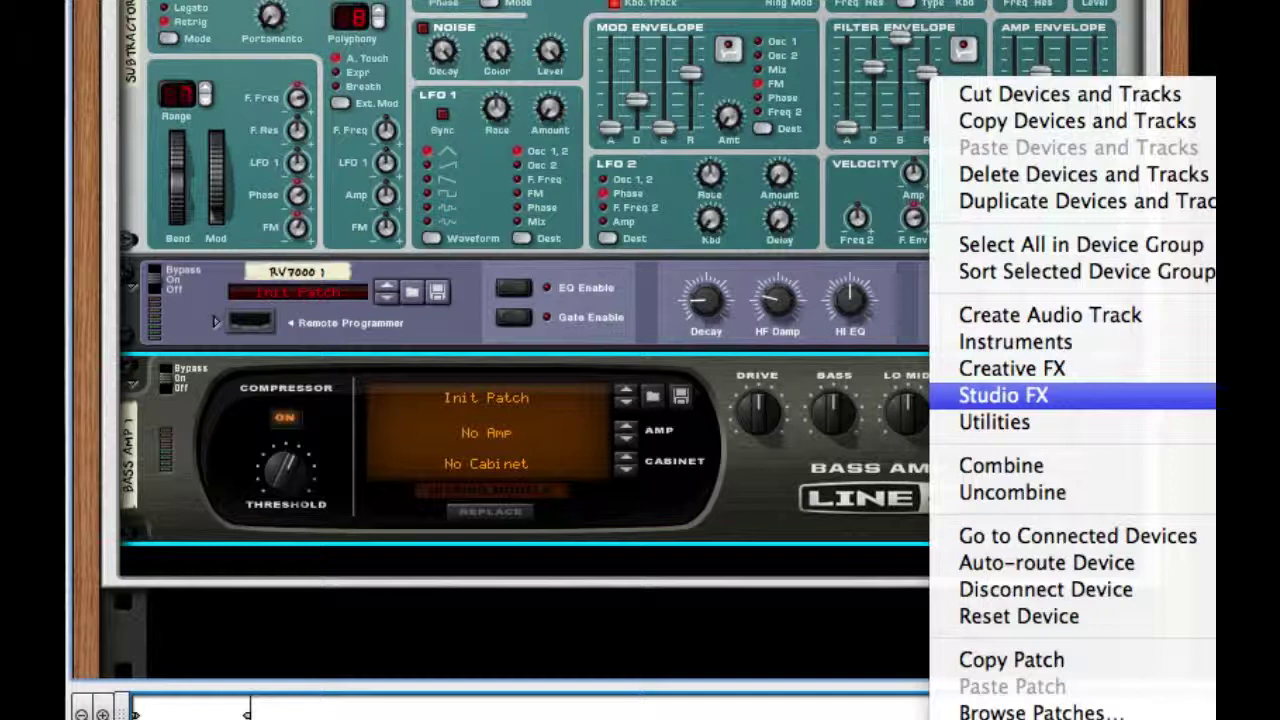
left_click(1214, 395)
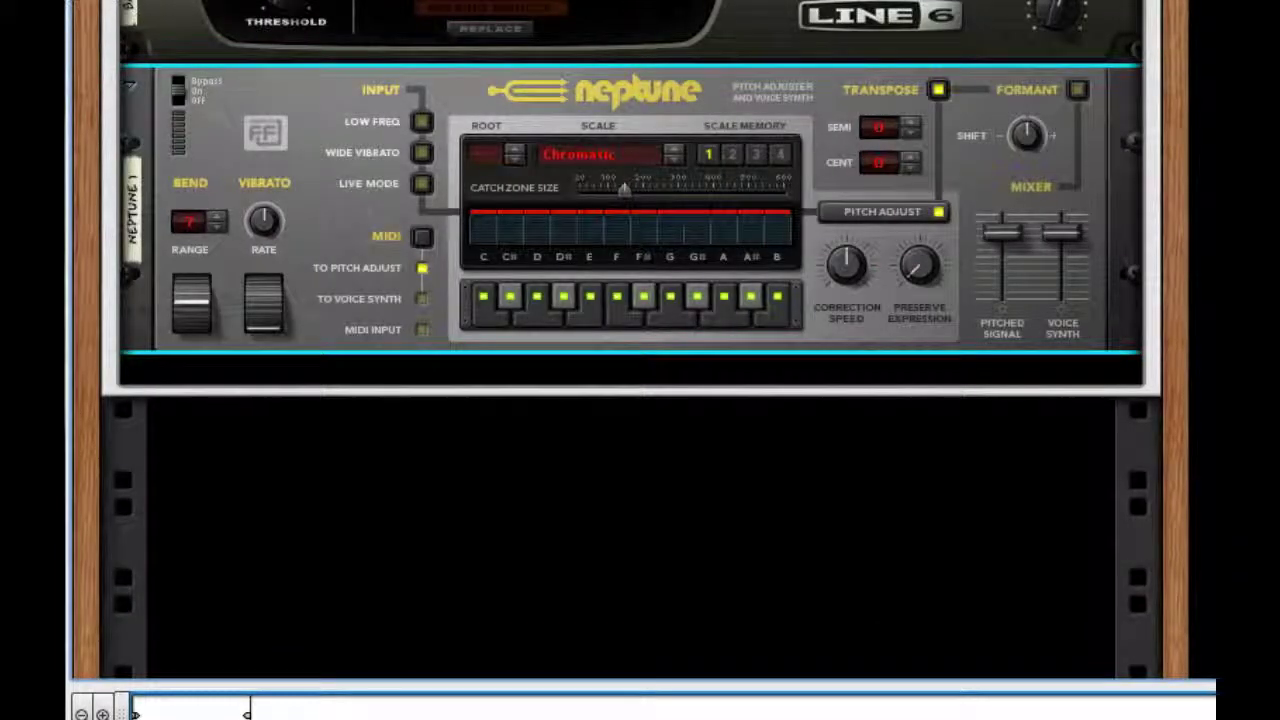
left_click(421, 122)
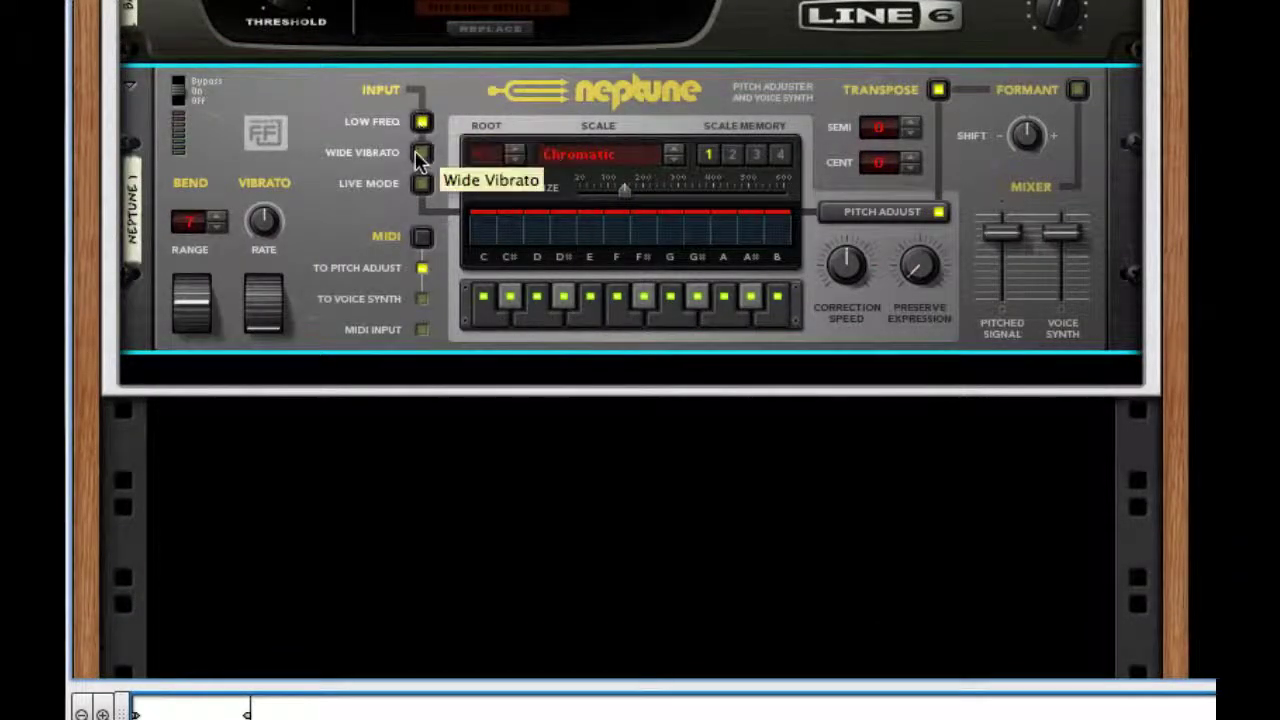
left_click(421, 154)
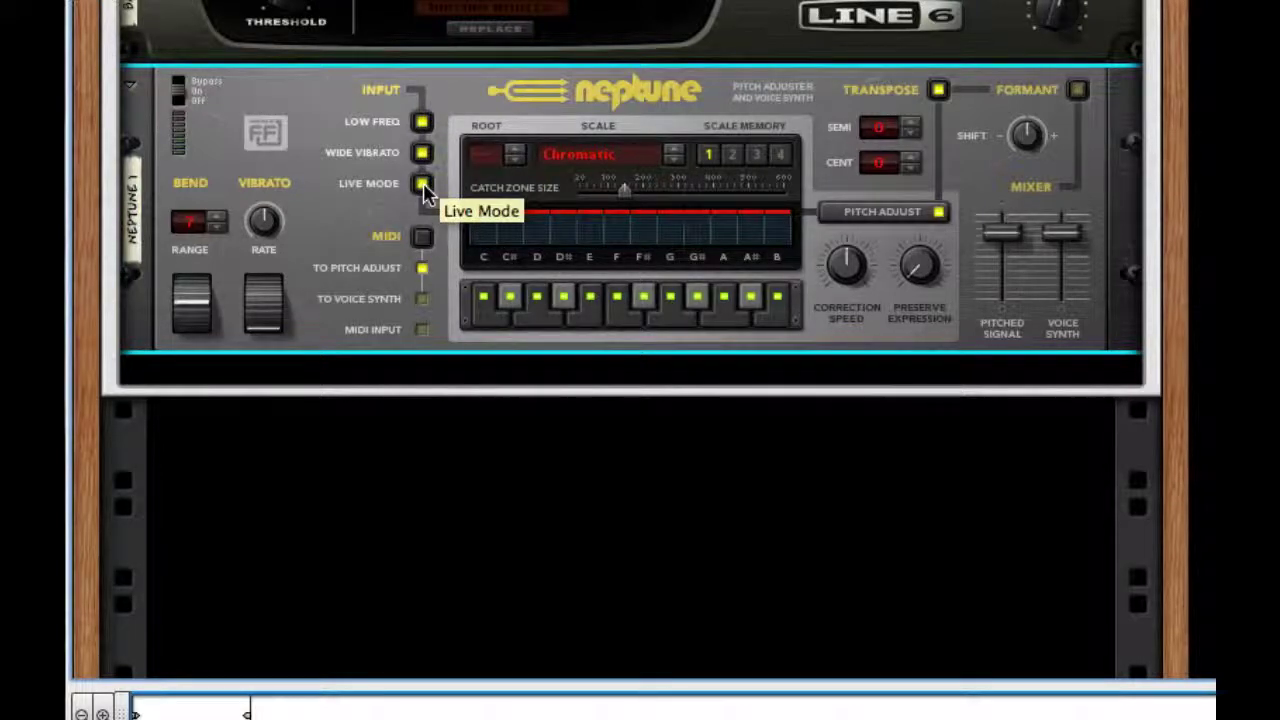
left_click(422, 186)
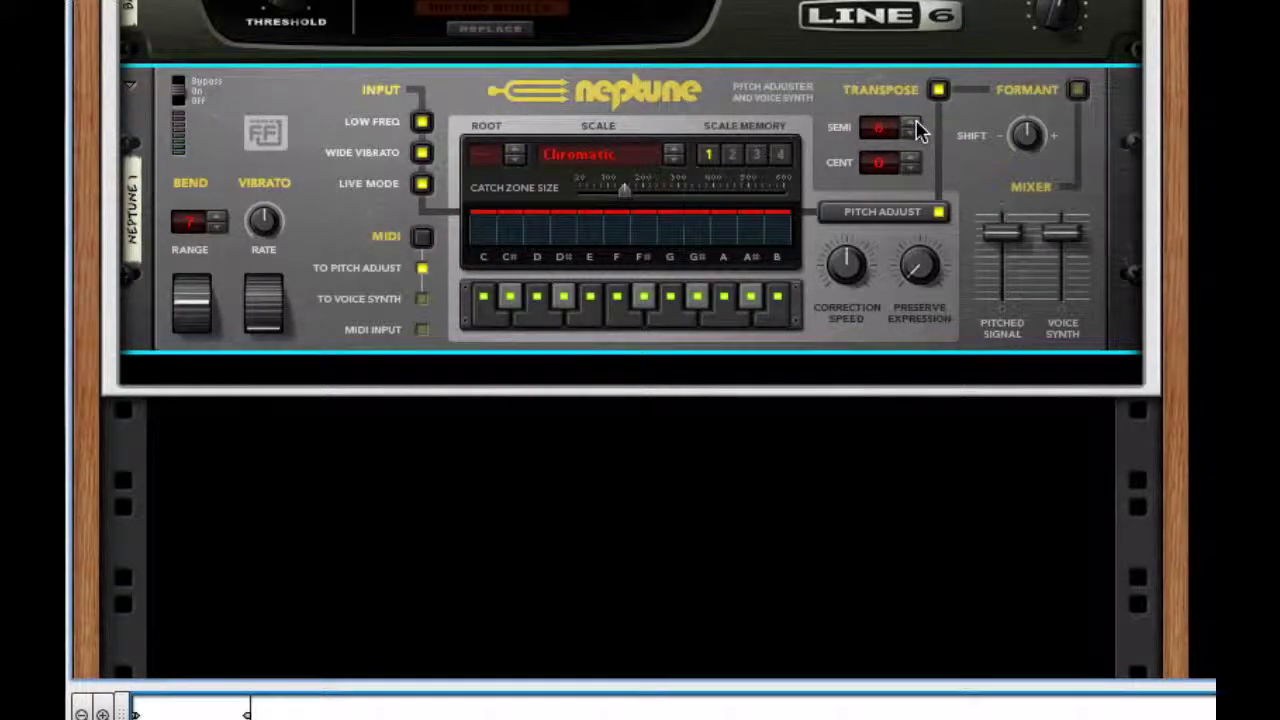
- Set Neptune to transpose 6 semitones with Preserve Expression raised, and enable Formant with its shift turned up
left_click_drag(922, 264, 935, 88)
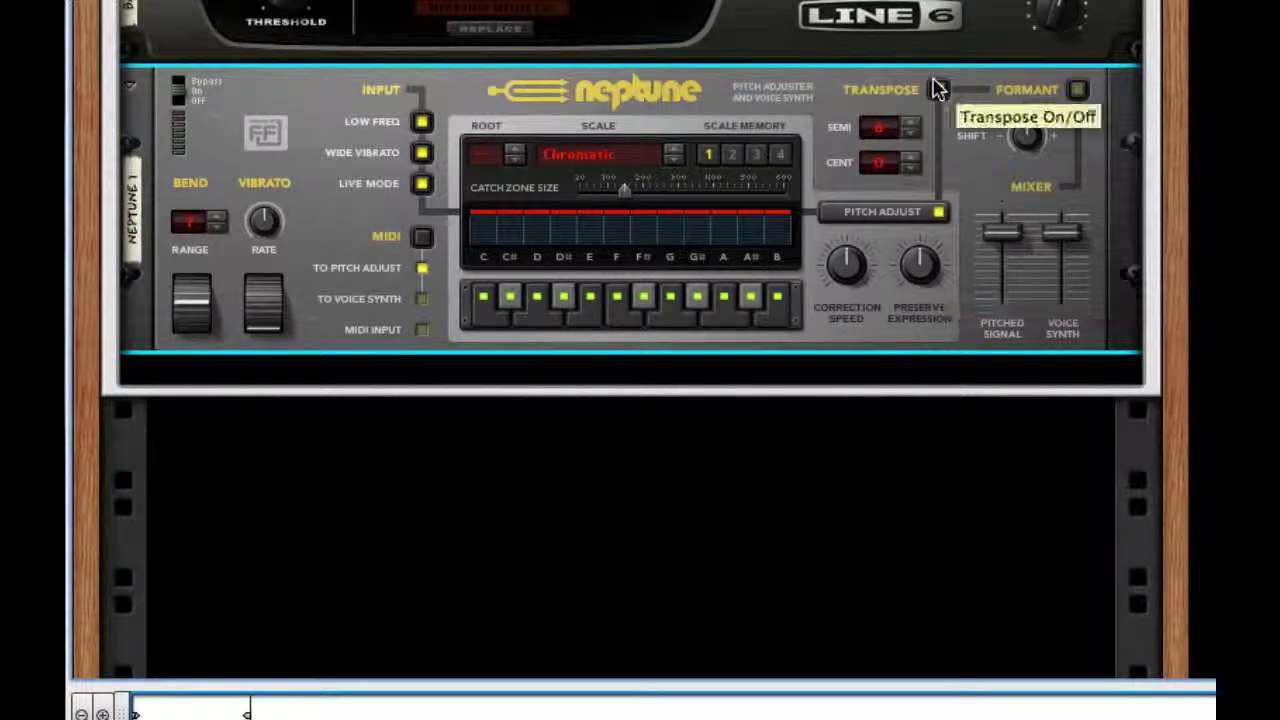
left_click(937, 89)
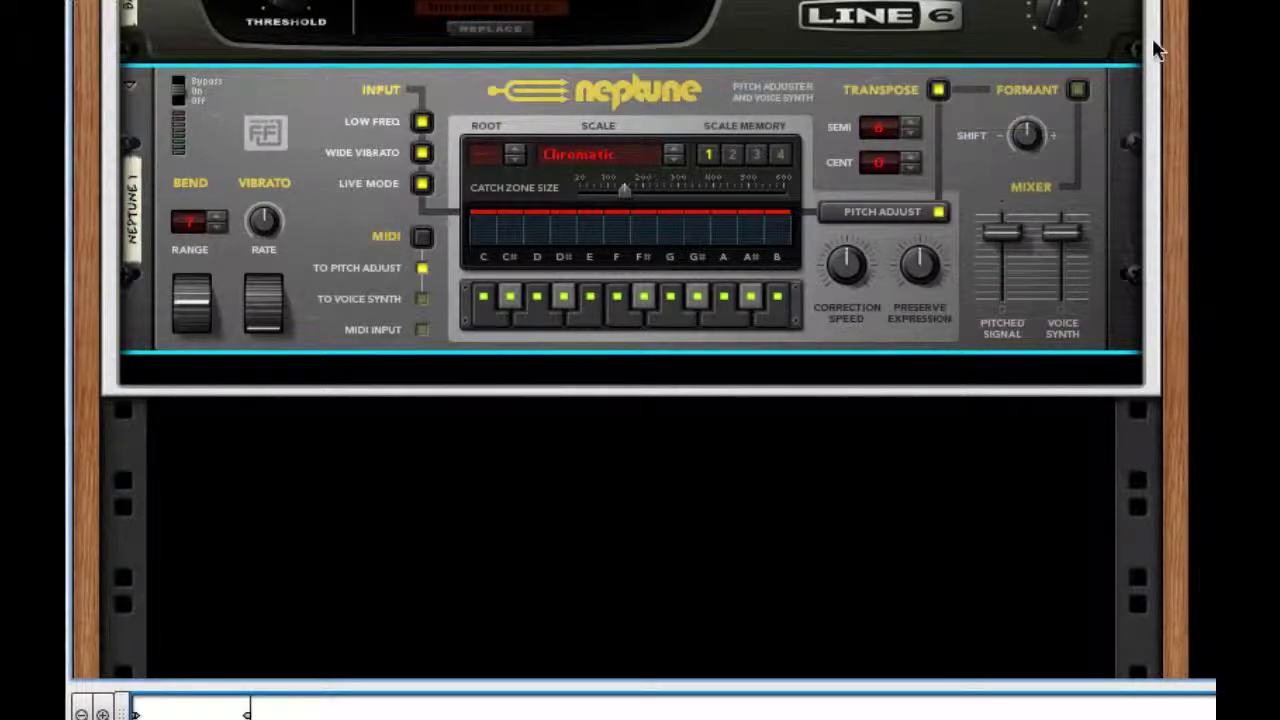
left_click(1077, 90)
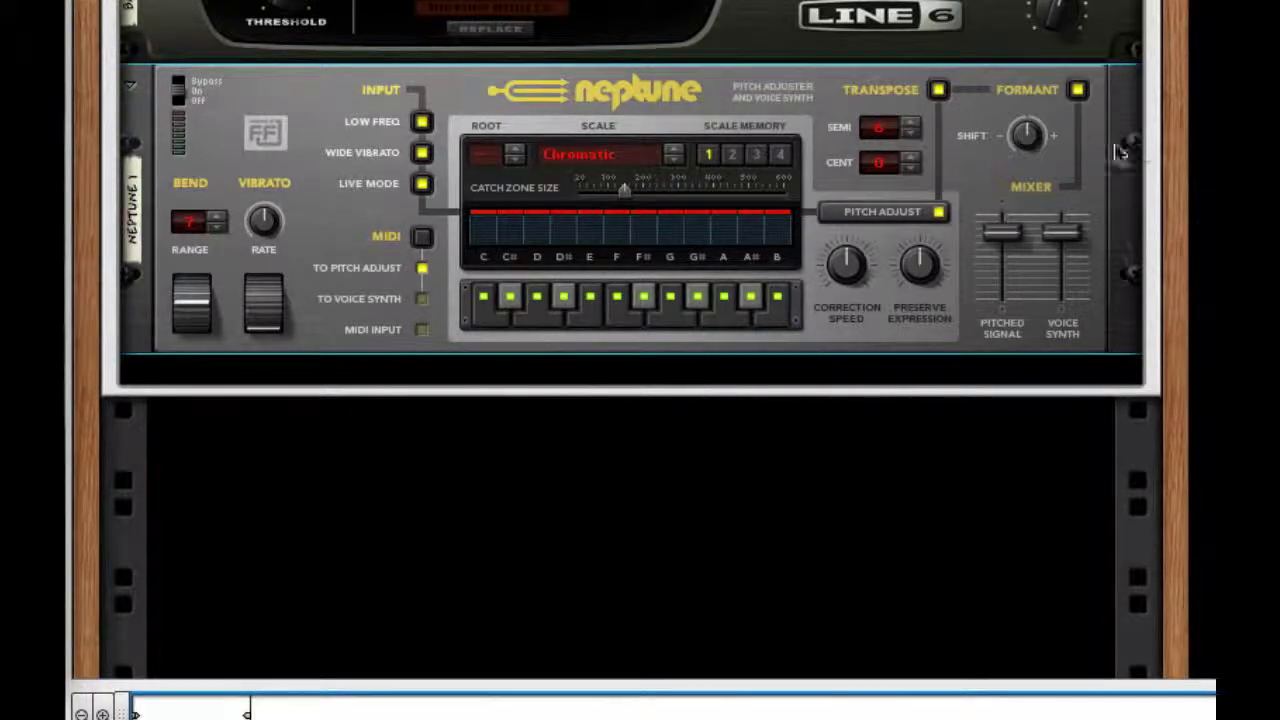
left_click_drag(1027, 135, 1040, 48)
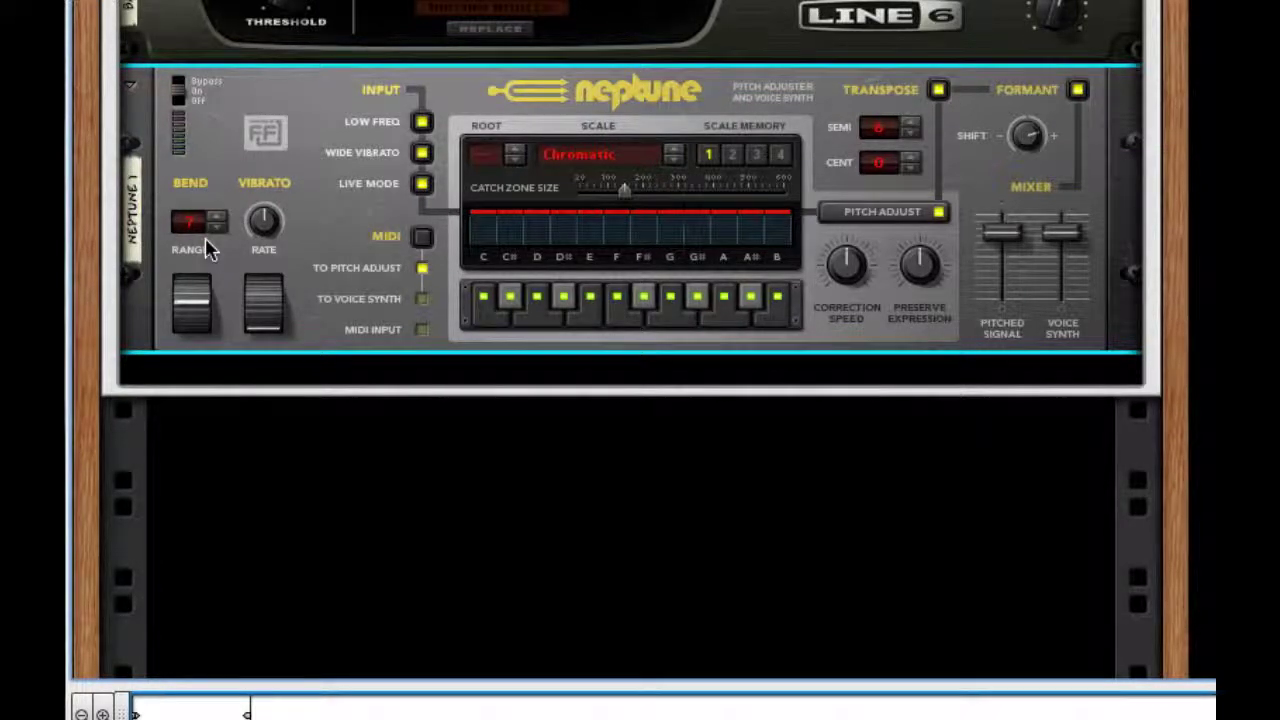
- Add a DDL-1 digital delay after Neptune and set its Dry/Wet balance to 15
right_click(964, 332)
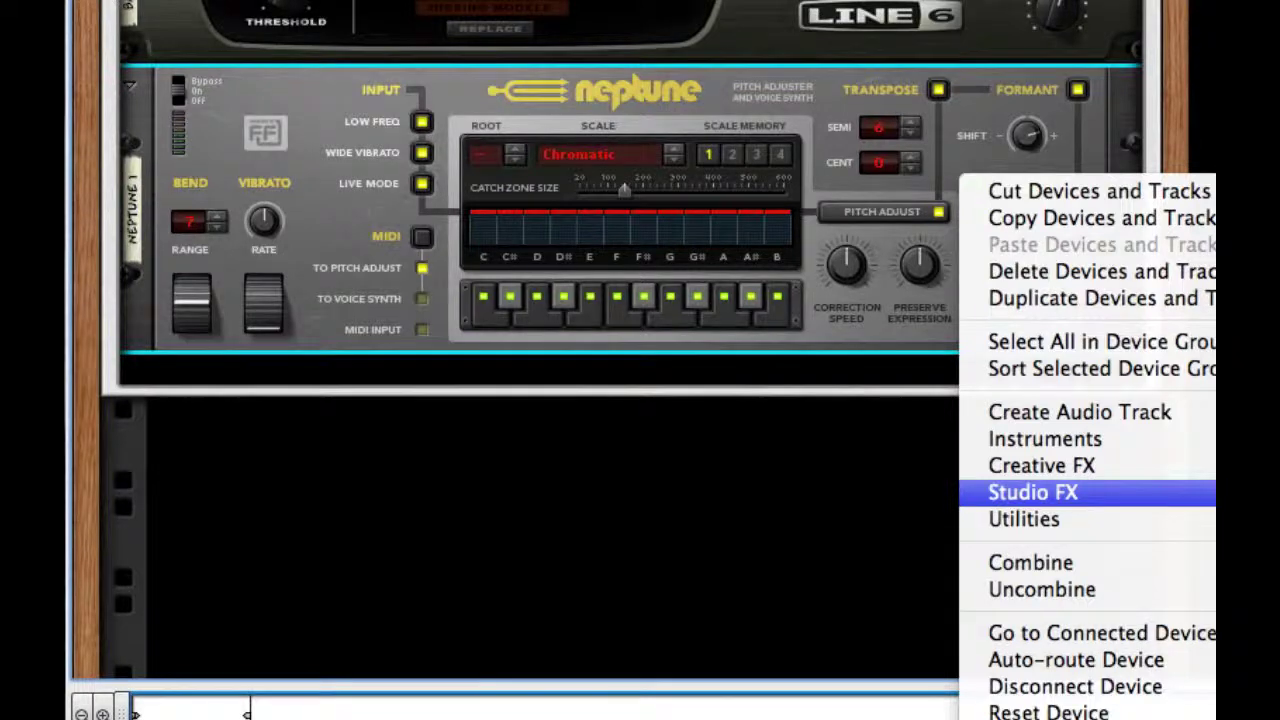
left_click(1270, 655)
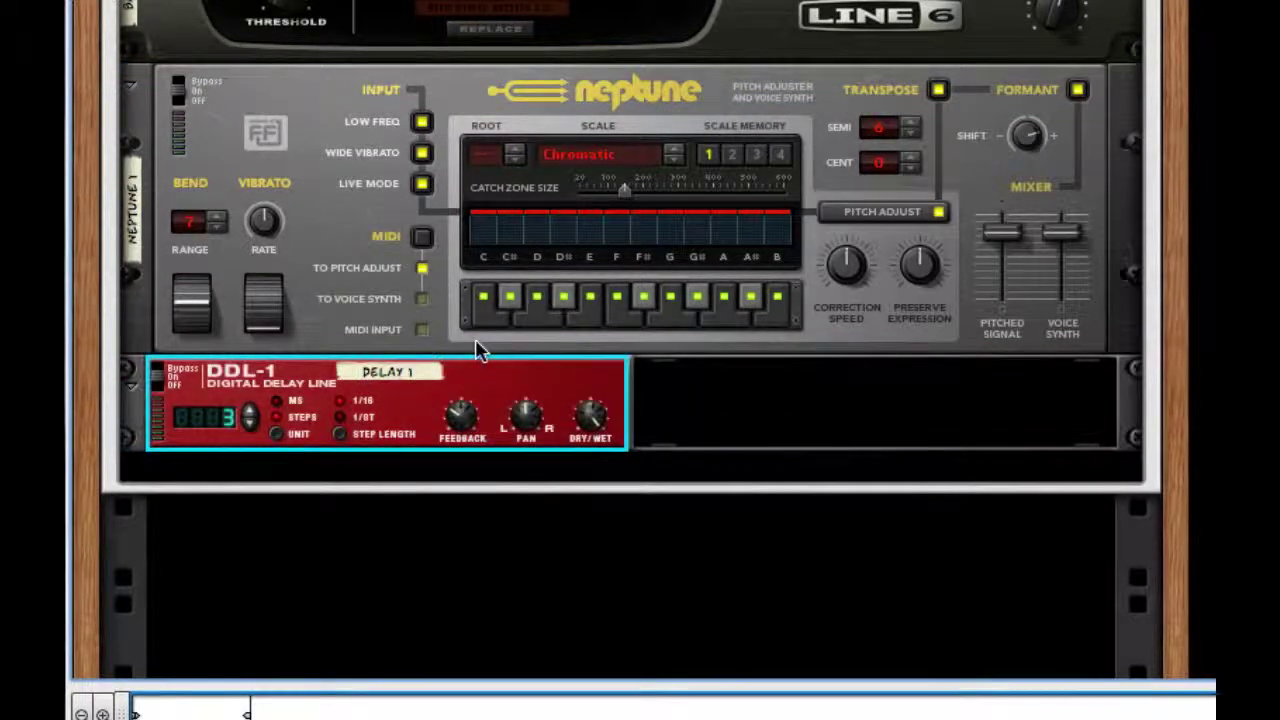
mouse_move(596, 423)
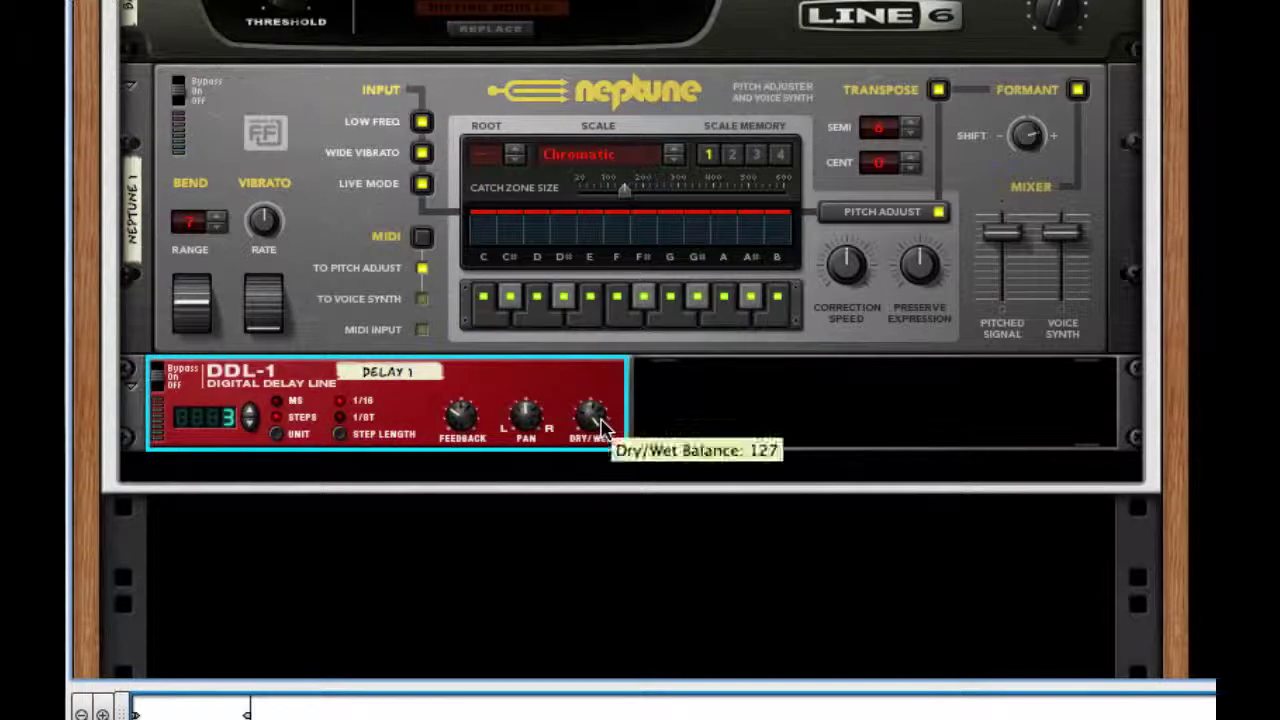
left_click_drag(600, 425, 575, 600)
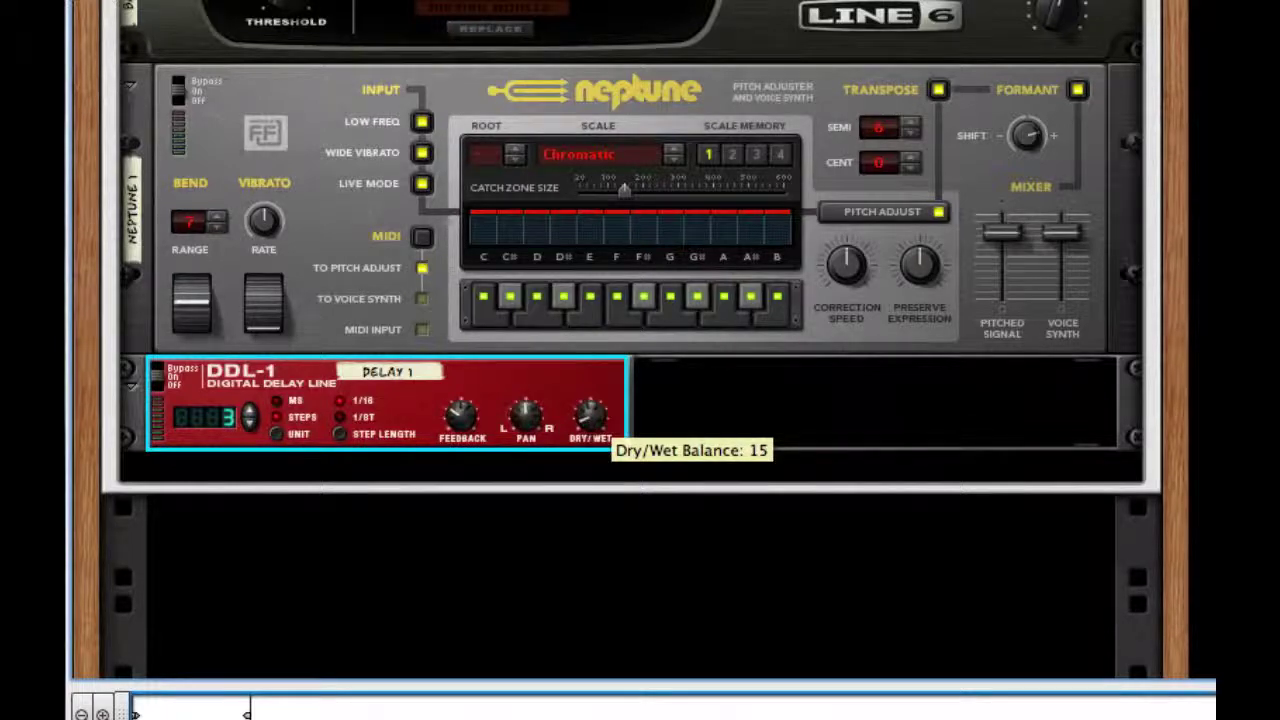
- Add an MClass Equalizer after the delay and enable Lo Cut, Param 1 and Param 2
right_click(561, 387)
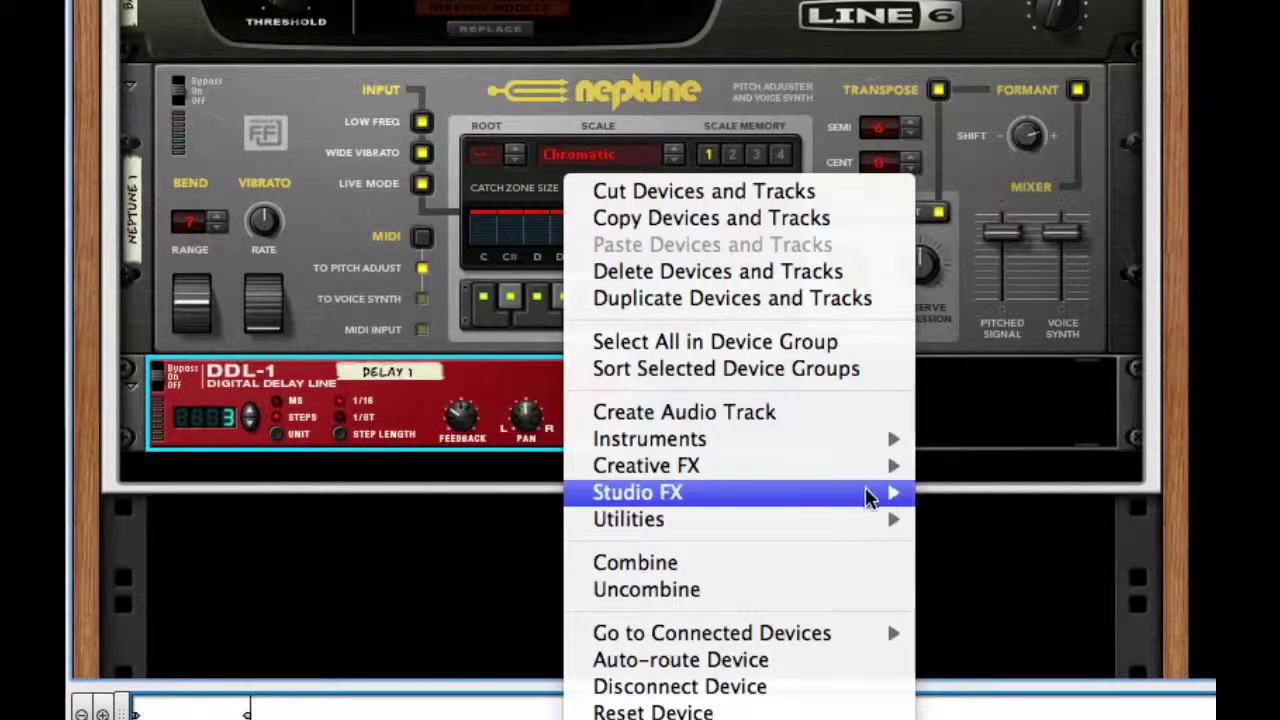
mouse_move(868, 497)
left_click(1134, 423)
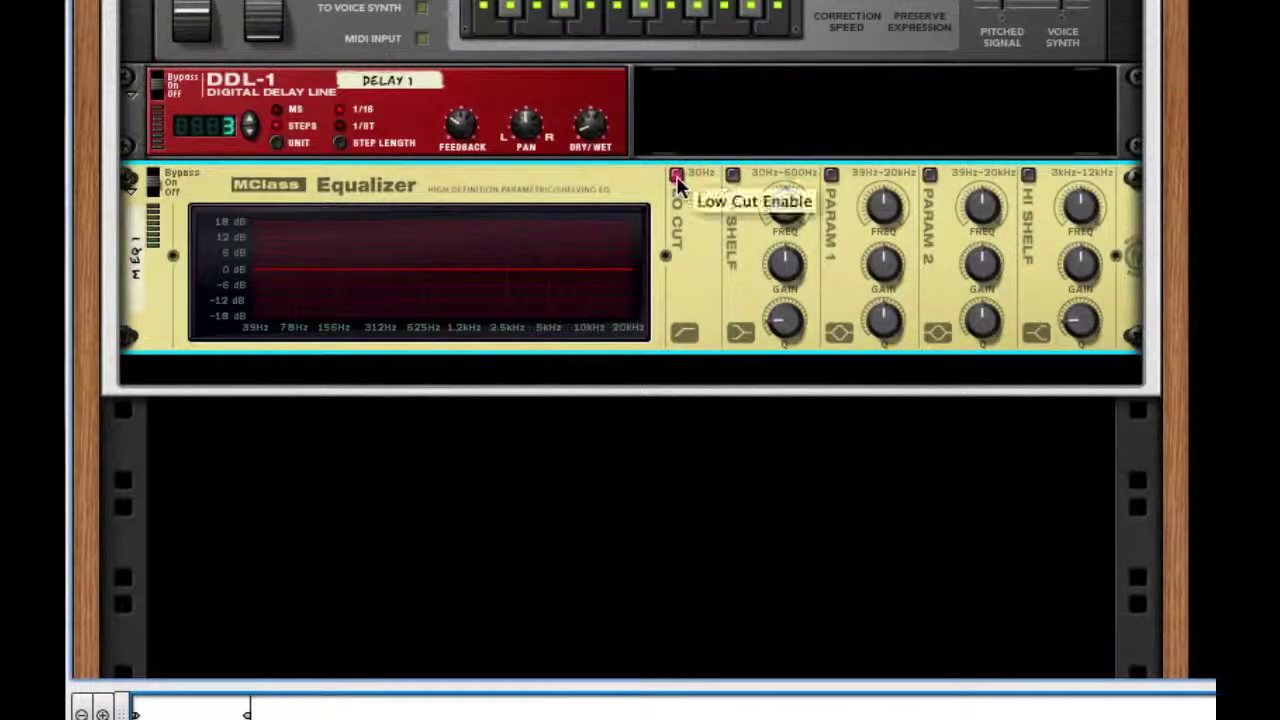
left_click(676, 175)
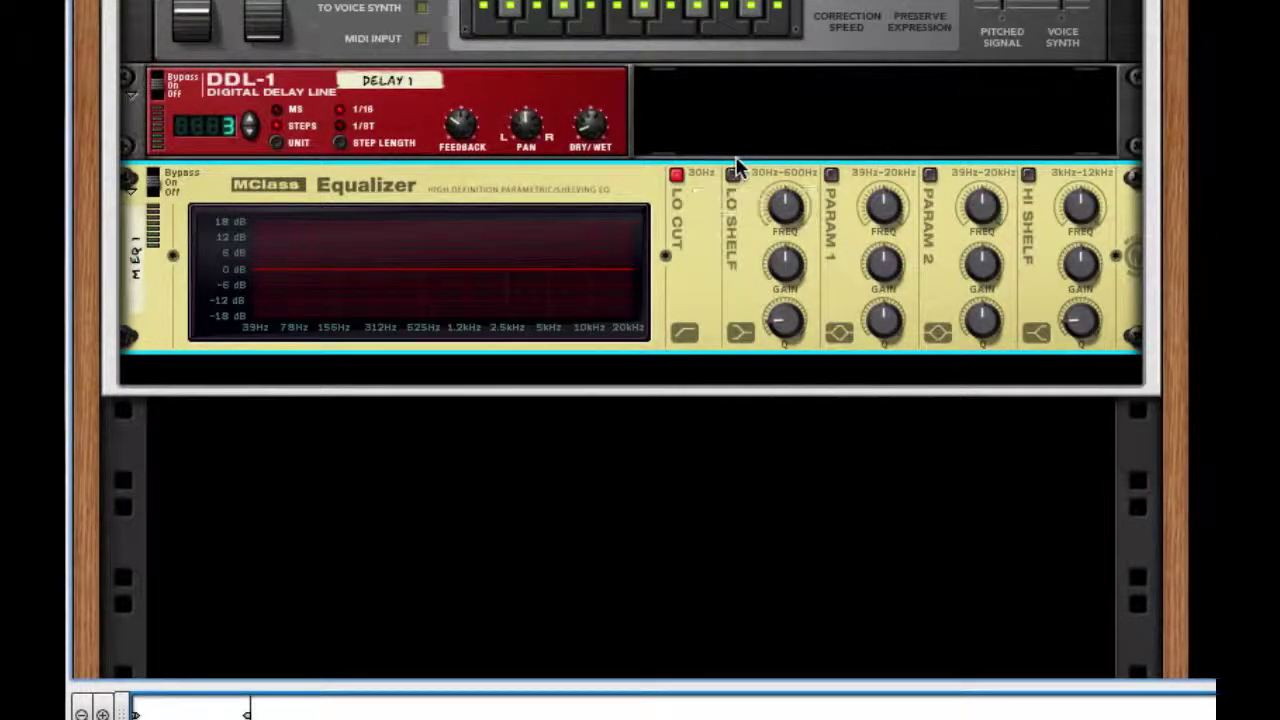
left_click(831, 176)
left_click(930, 176)
- Shape the equalizer's Param 1 band into a narrow -18 dB notch at about 250 Hz, with maximum Q
left_click_drag(883, 263, 883, 238)
left_click_drag(883, 320, 900, 180)
left_click_drag(883, 225, 894, 197)
left_click_drag(883, 263, 883, 310)
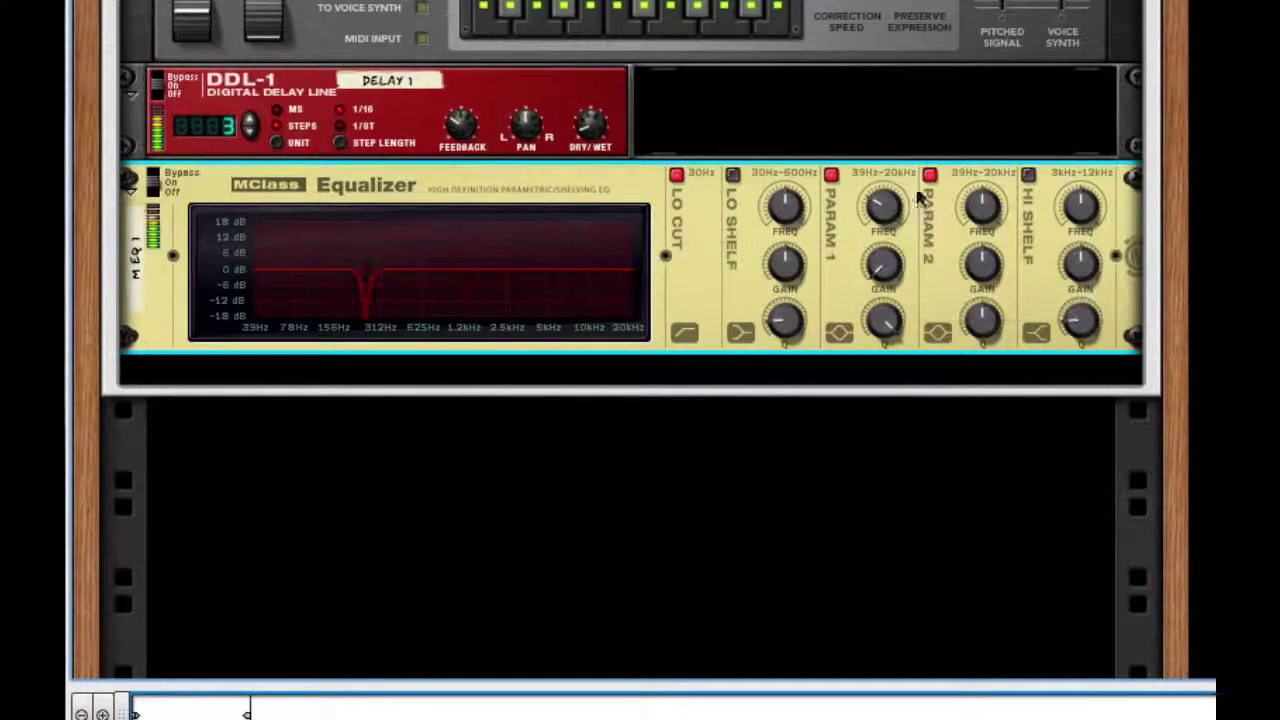
- Shape the equalizer's Param 2 band into a narrow -18 dB notch at about 1 kHz, with maximum Q
left_click_drag(982, 263, 983, 240)
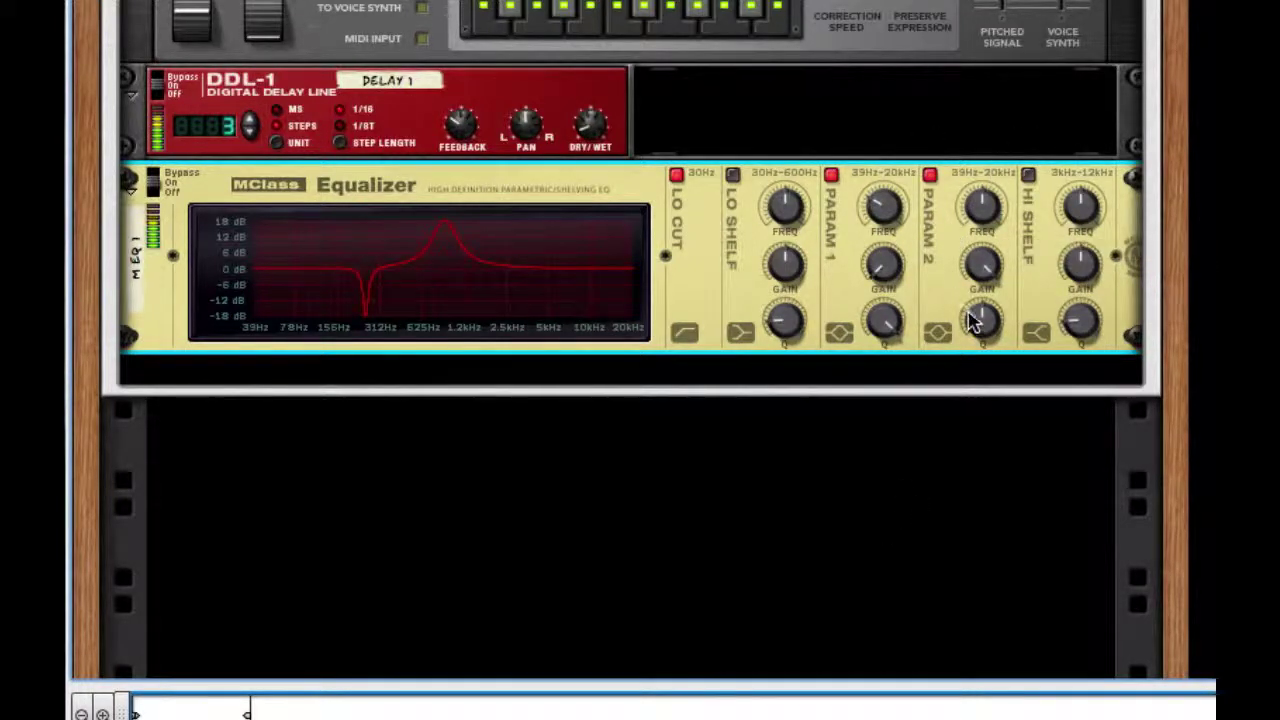
left_click_drag(980, 320, 989, 117)
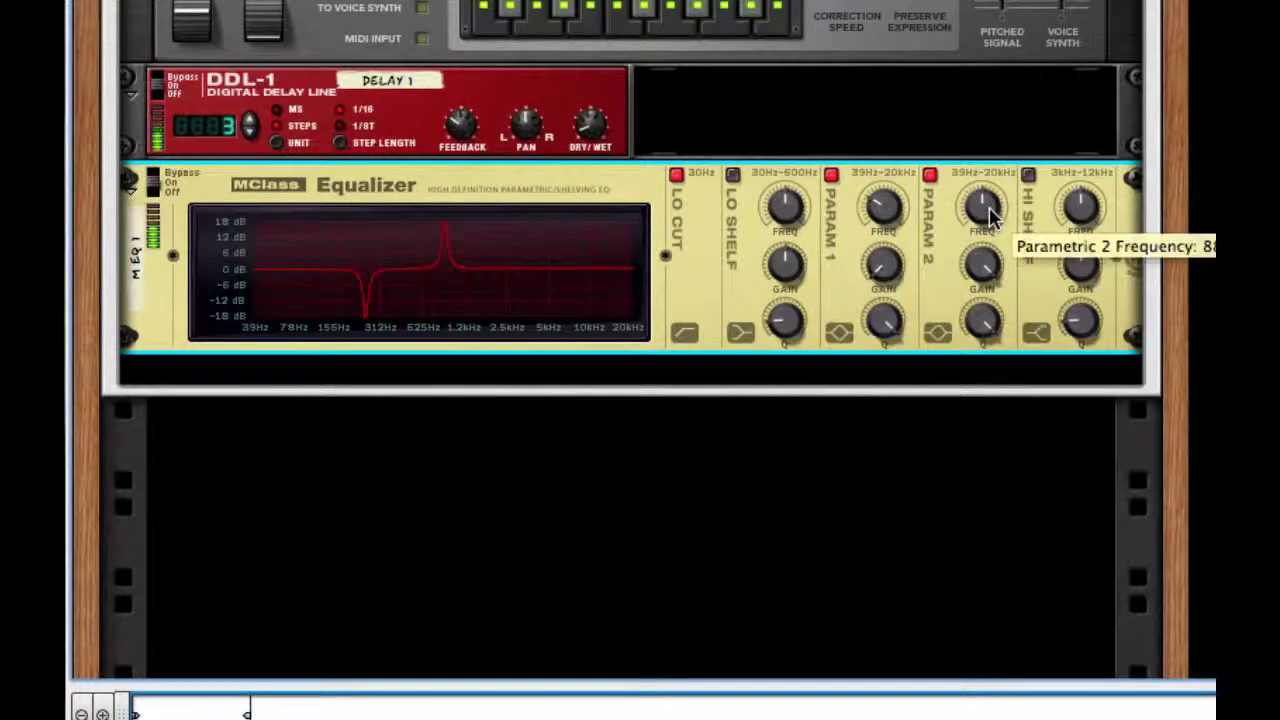
left_click_drag(982, 121, 958, 190)
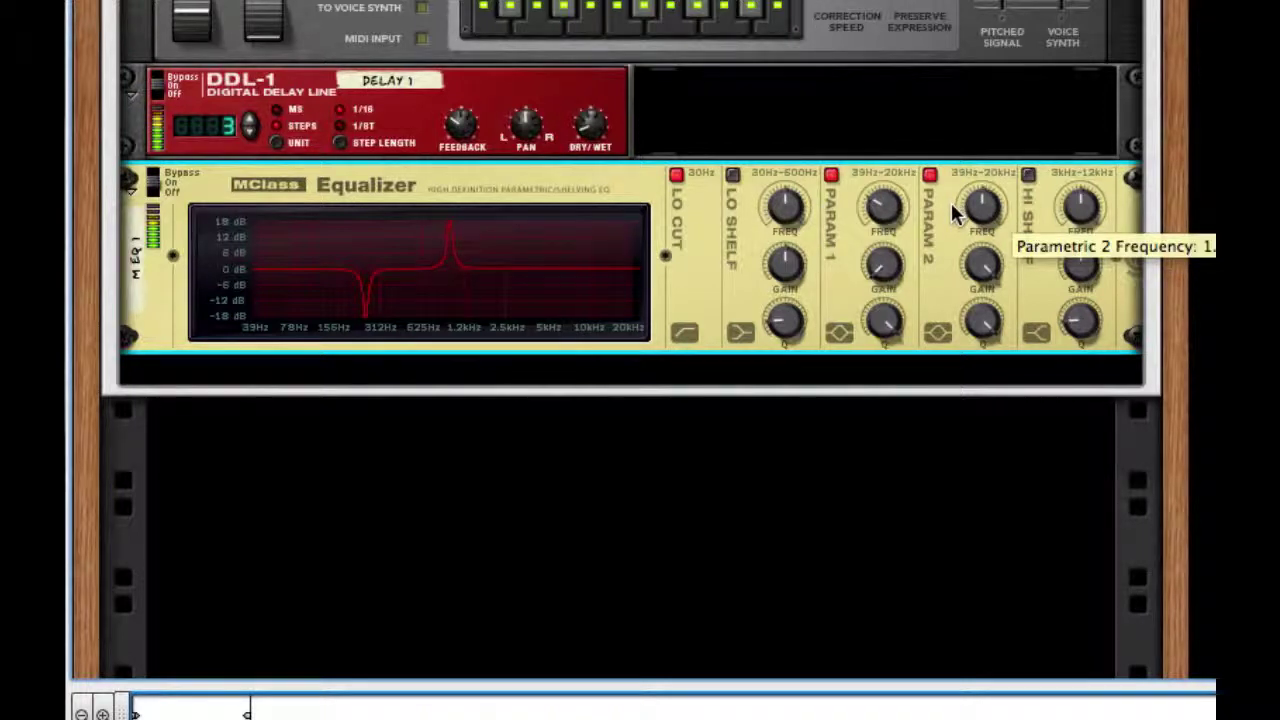
left_click_drag(1004, 280, 925, 446)
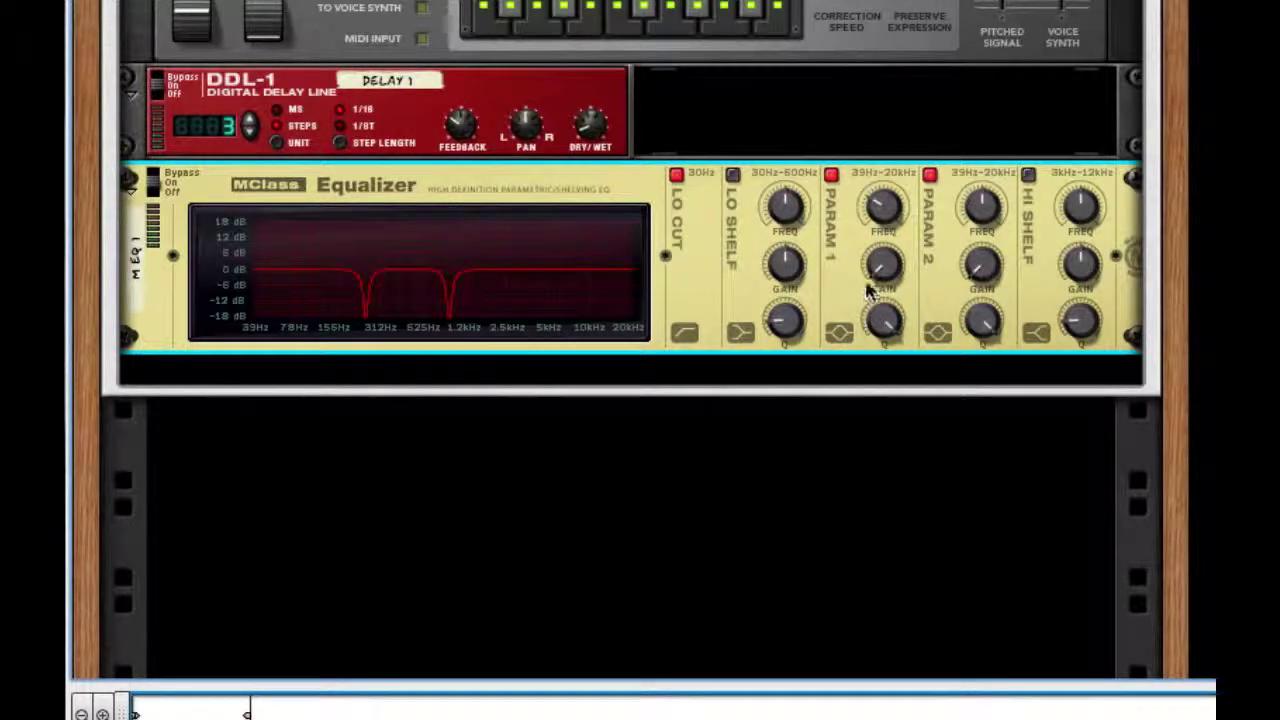
- Add a Softube Saturation Knob after the MClass Equalizer
right_click(836, 173)
mouse_move(1003, 482)
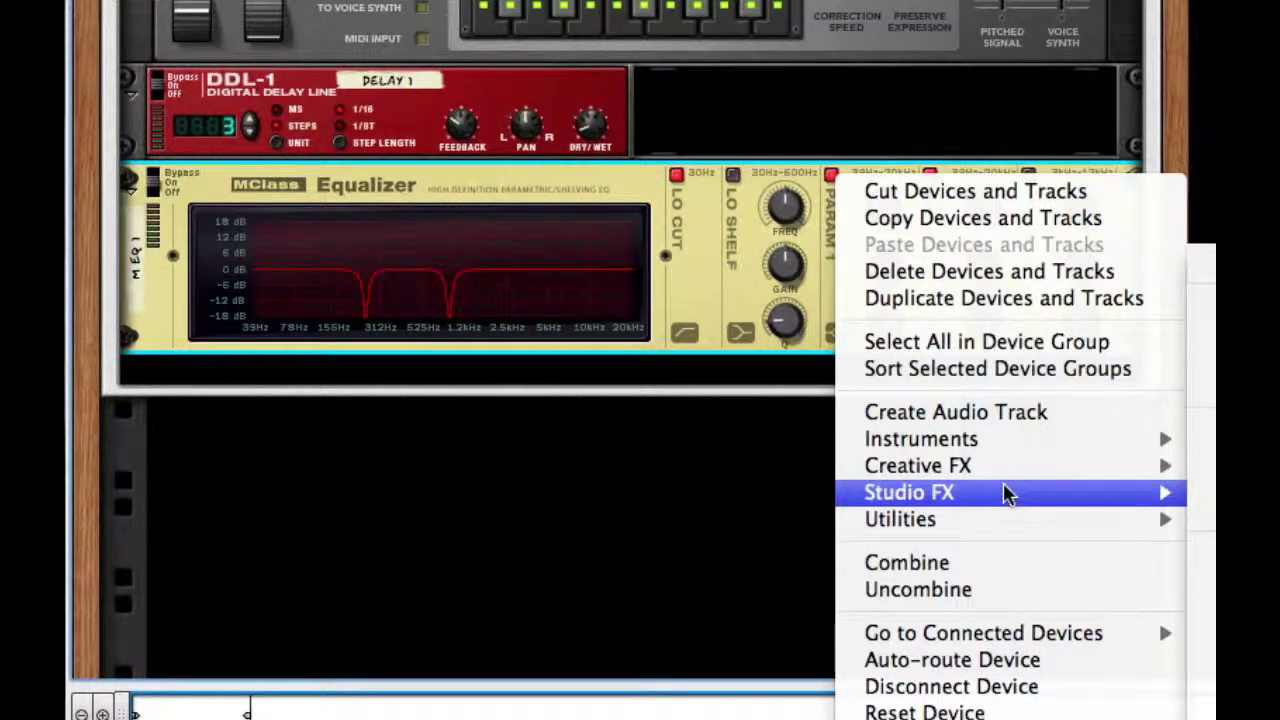
left_click(1208, 640)
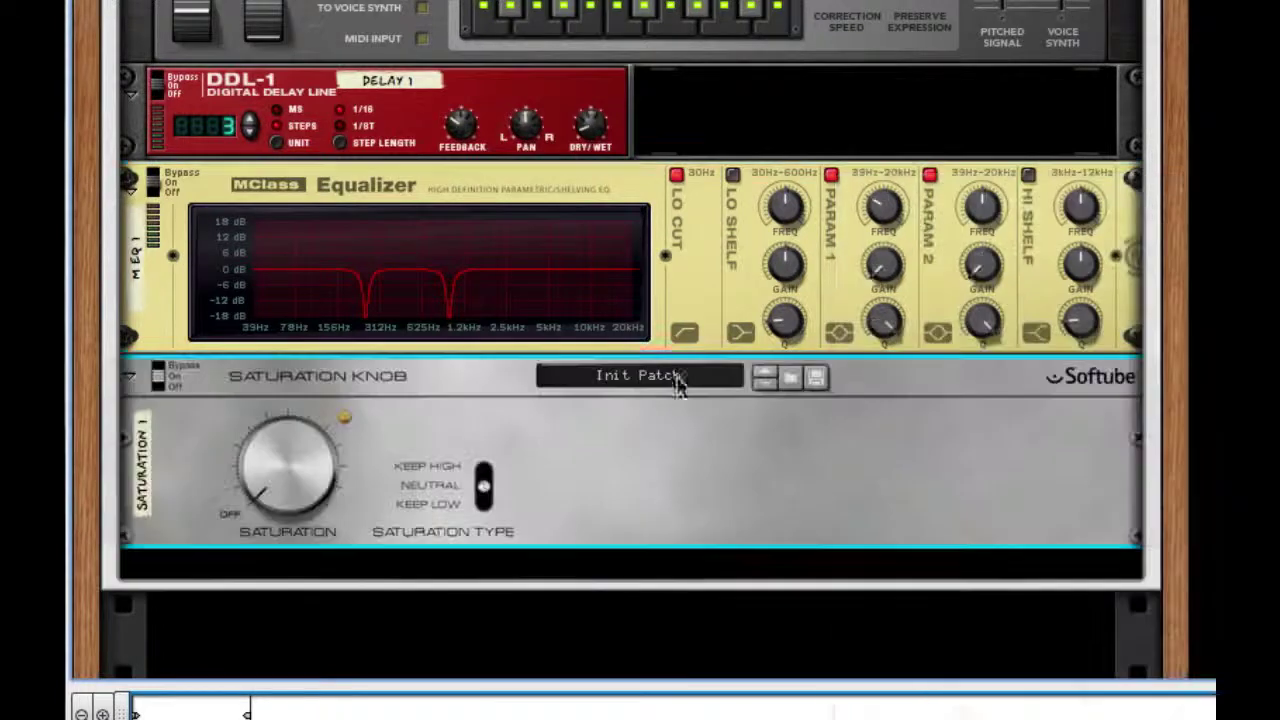
- Raise the Saturation Knob to roughly a third, set its type to Keep Low, and add a Line 6 Bass Amp after it
left_click_drag(333, 287, 312, 172)
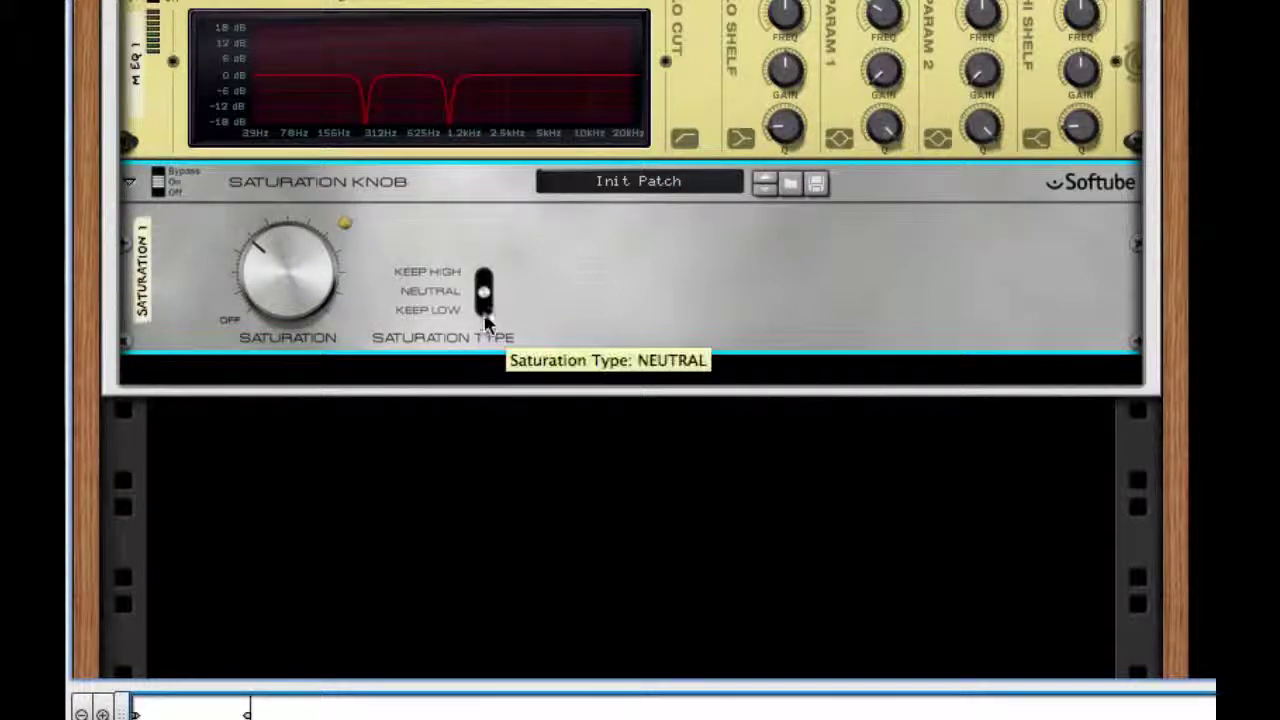
right_click(684, 313)
mouse_move(948, 351)
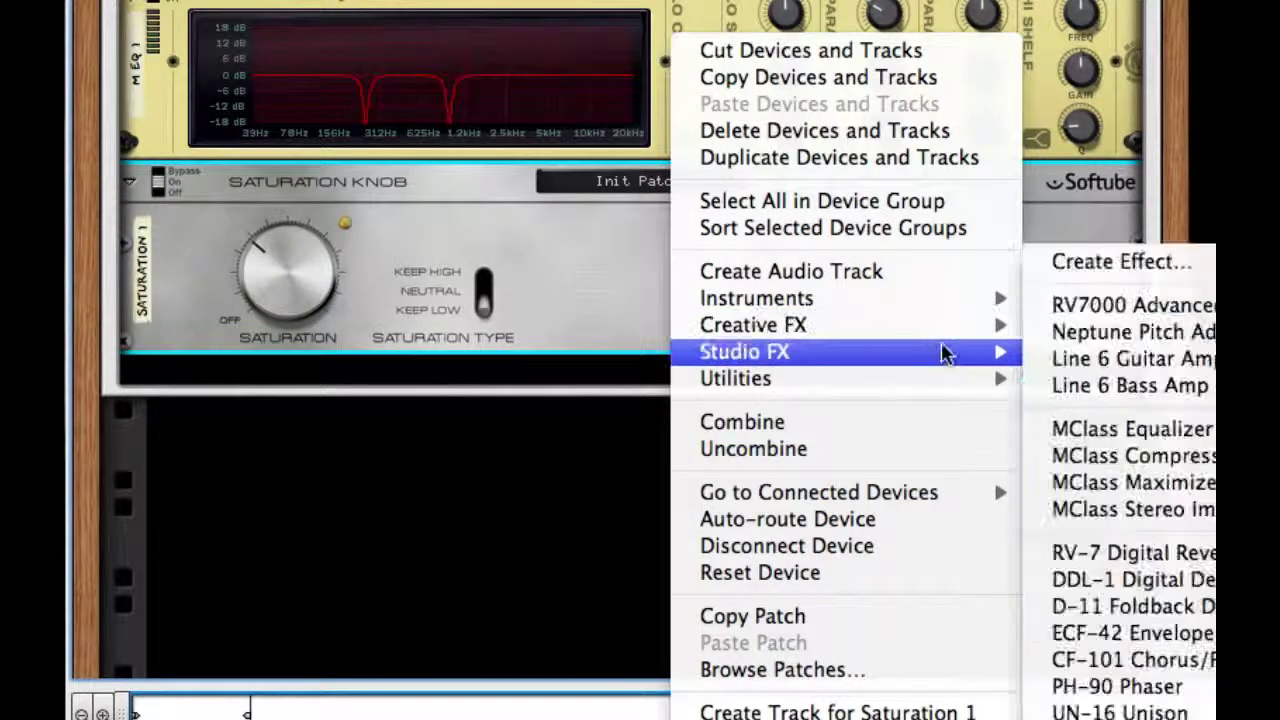
left_click(1155, 385)
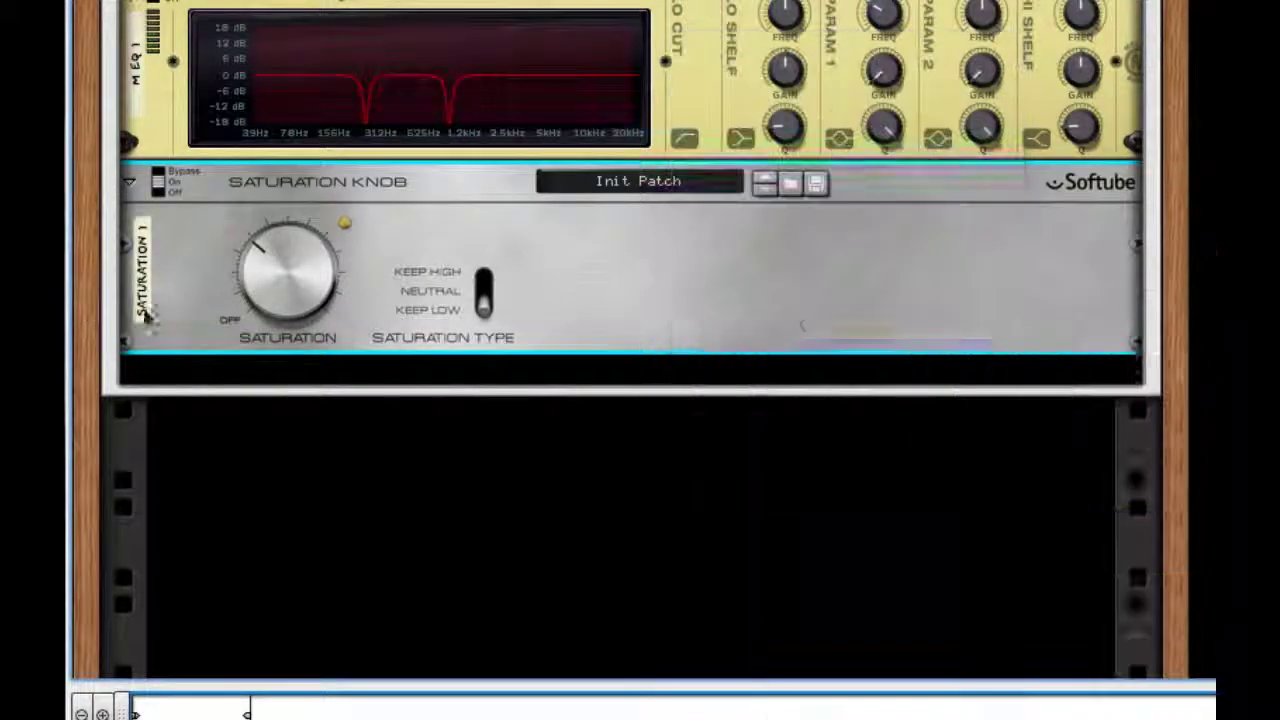
scroll(700, 355, "down", 3)
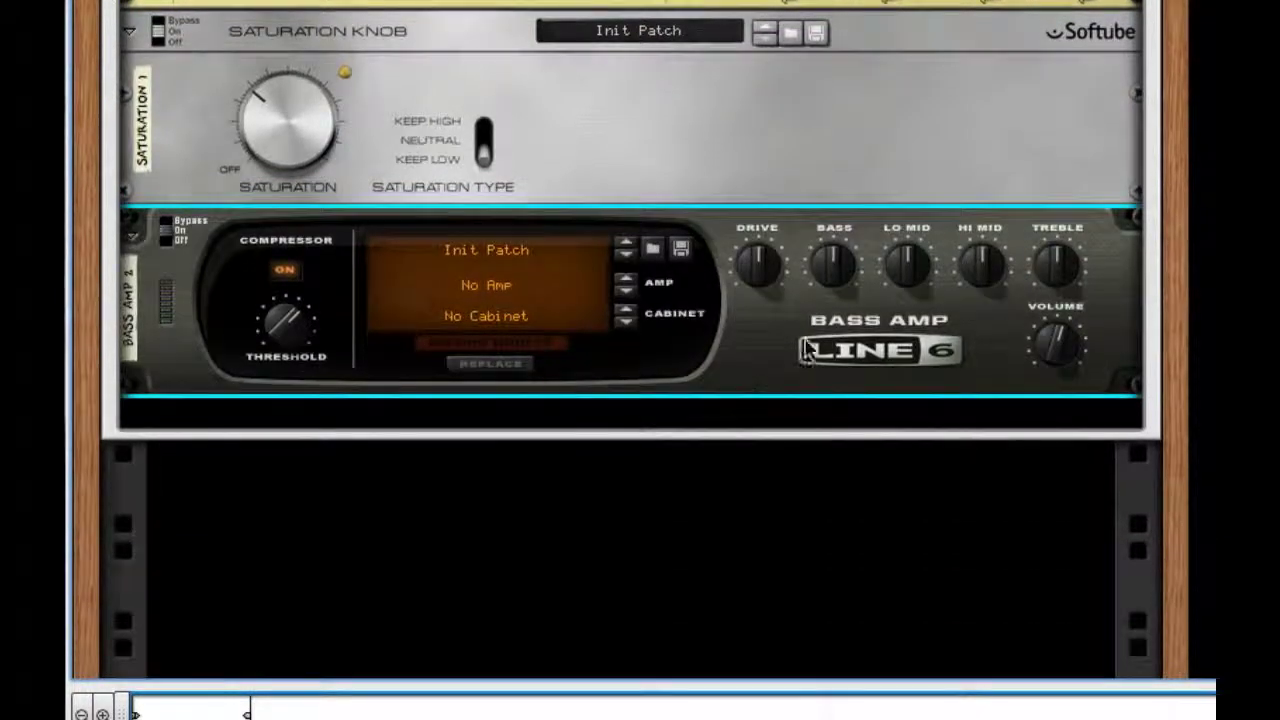
- Add an MClass Maximizer after the bass amp, with the limiter off, release on Auto, and Soft Clip on with a raised amount
right_click(805, 350)
mouse_move(1035, 395)
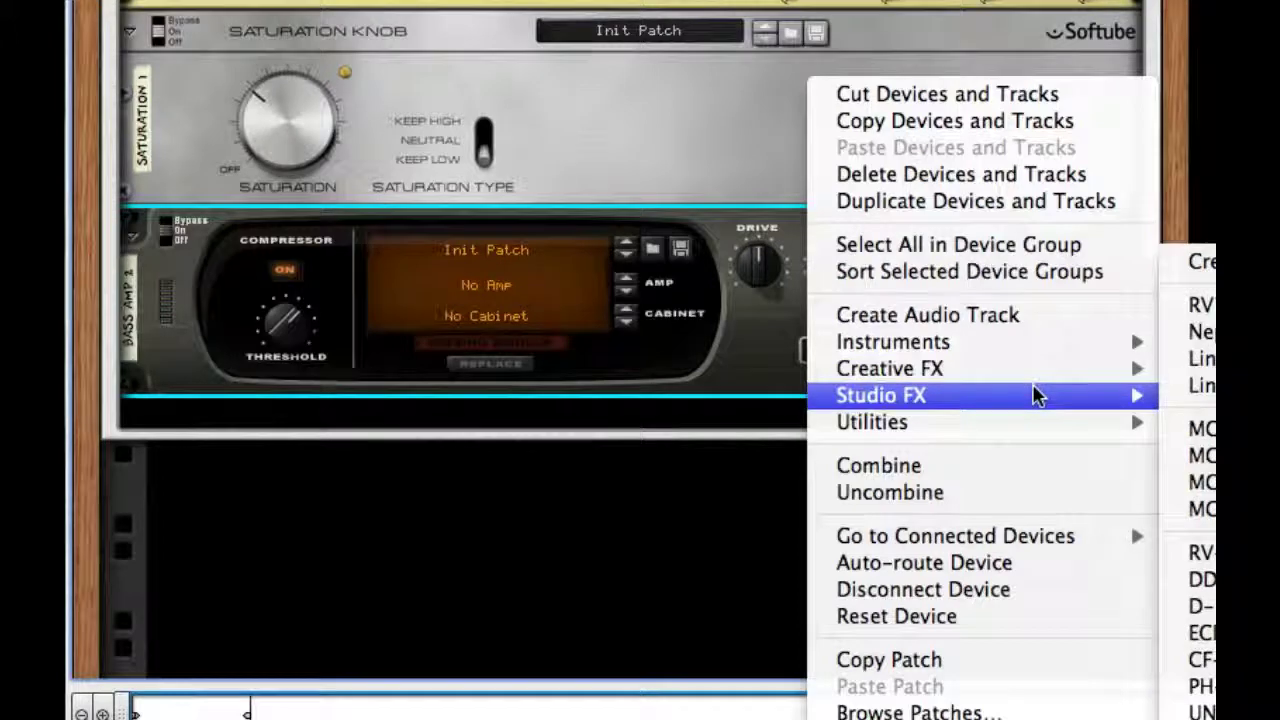
left_click(1200, 482)
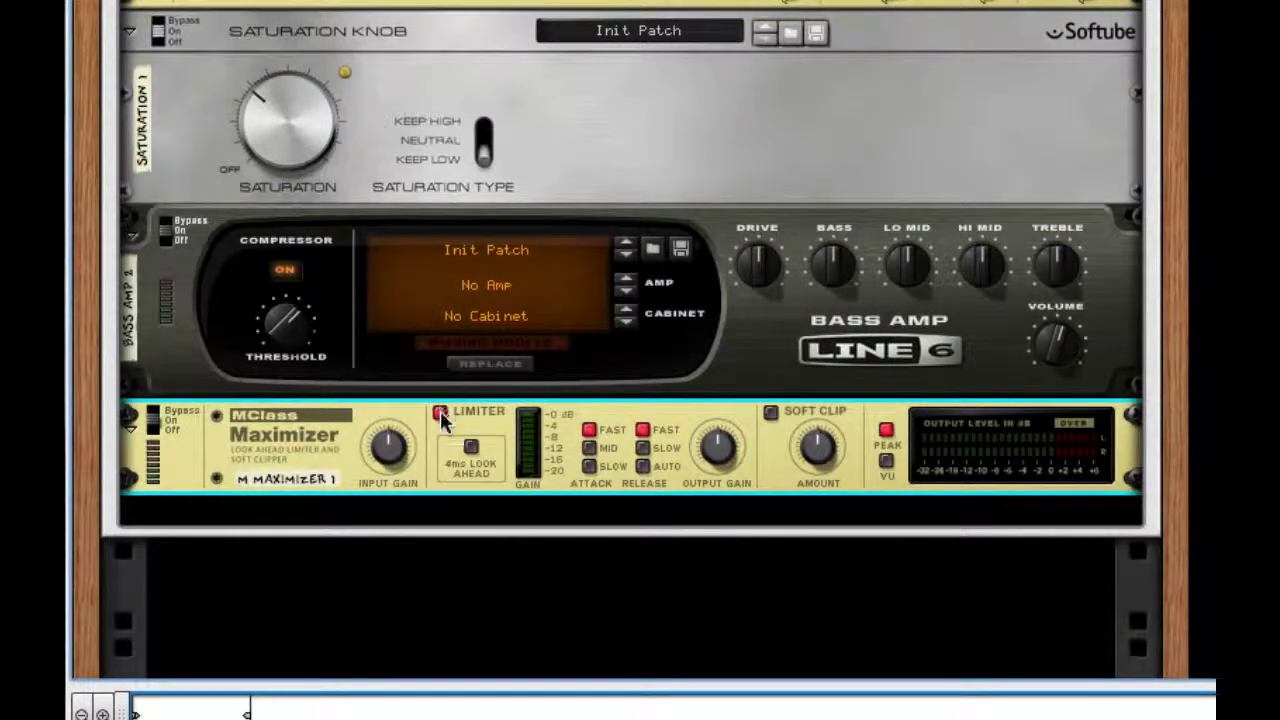
left_click(440, 414)
left_click(643, 466)
left_click(770, 412)
left_click_drag(820, 445, 818, 340)
- Replace the Saturation Knob with a Scream 4 placed between the MClass Equalizer and the bass amp
left_click(566, 110)
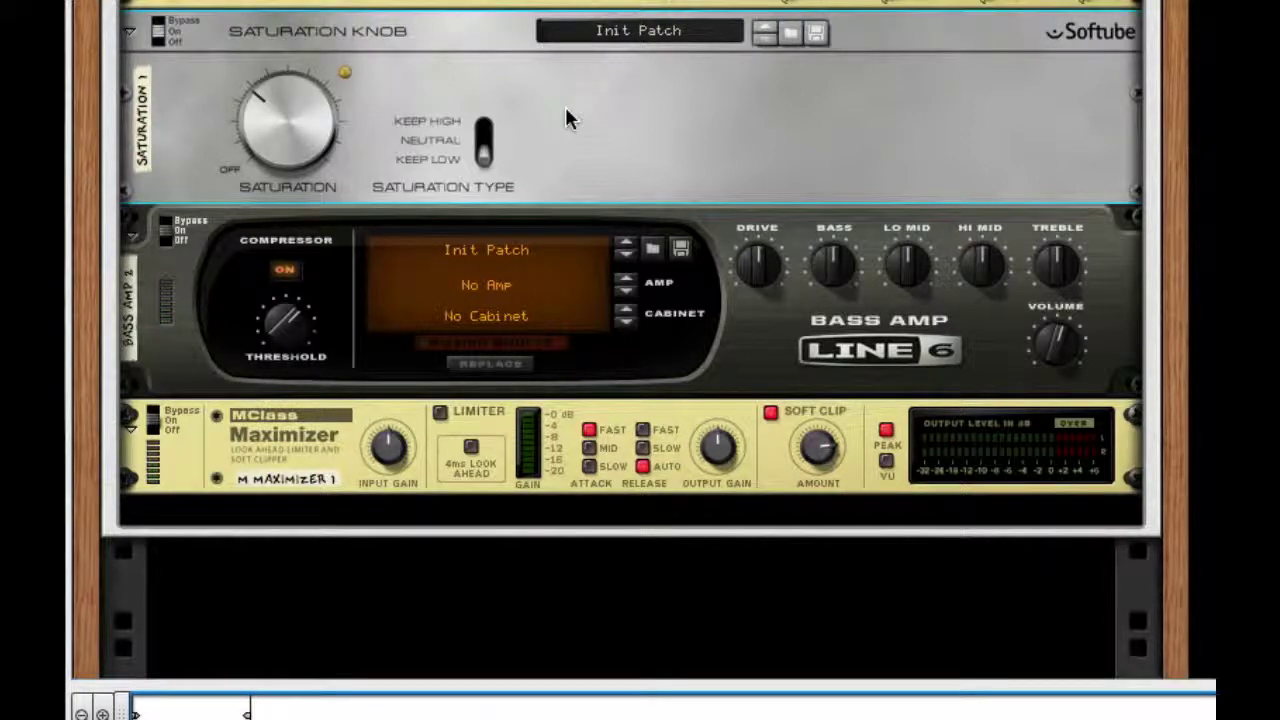
scroll(820, 71, "down", 3)
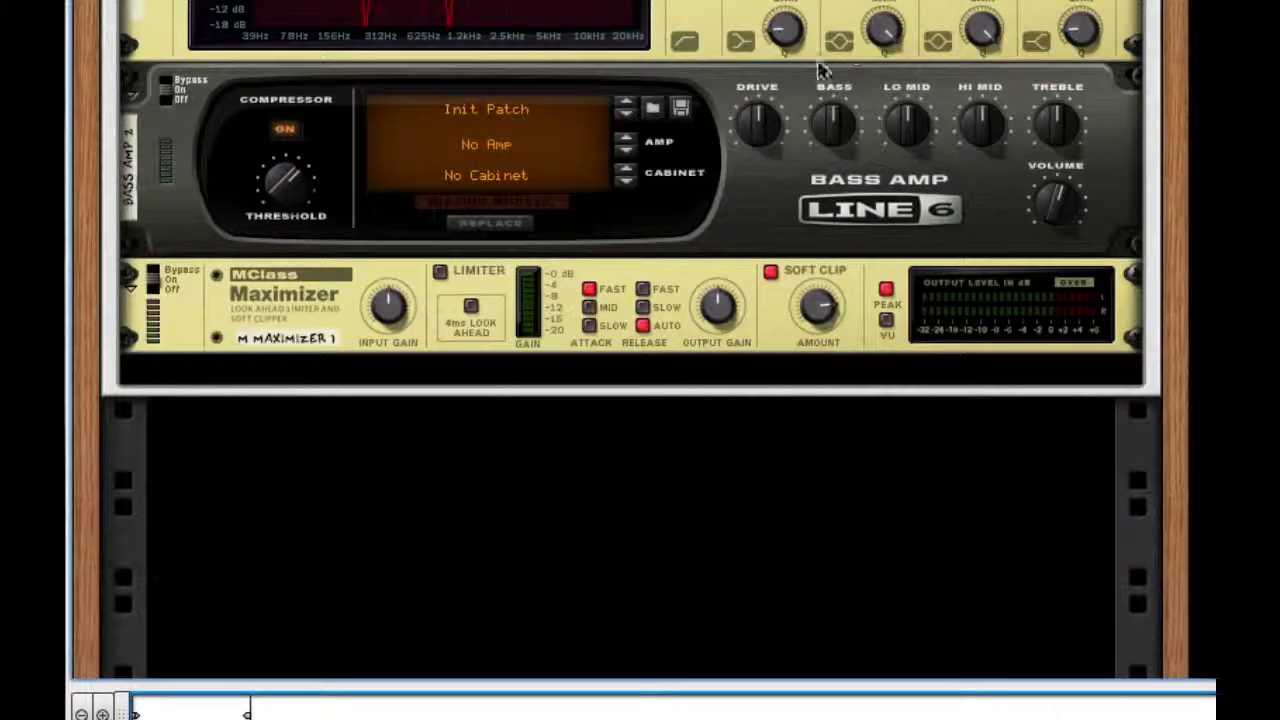
right_click(742, 16)
mouse_move(900, 305)
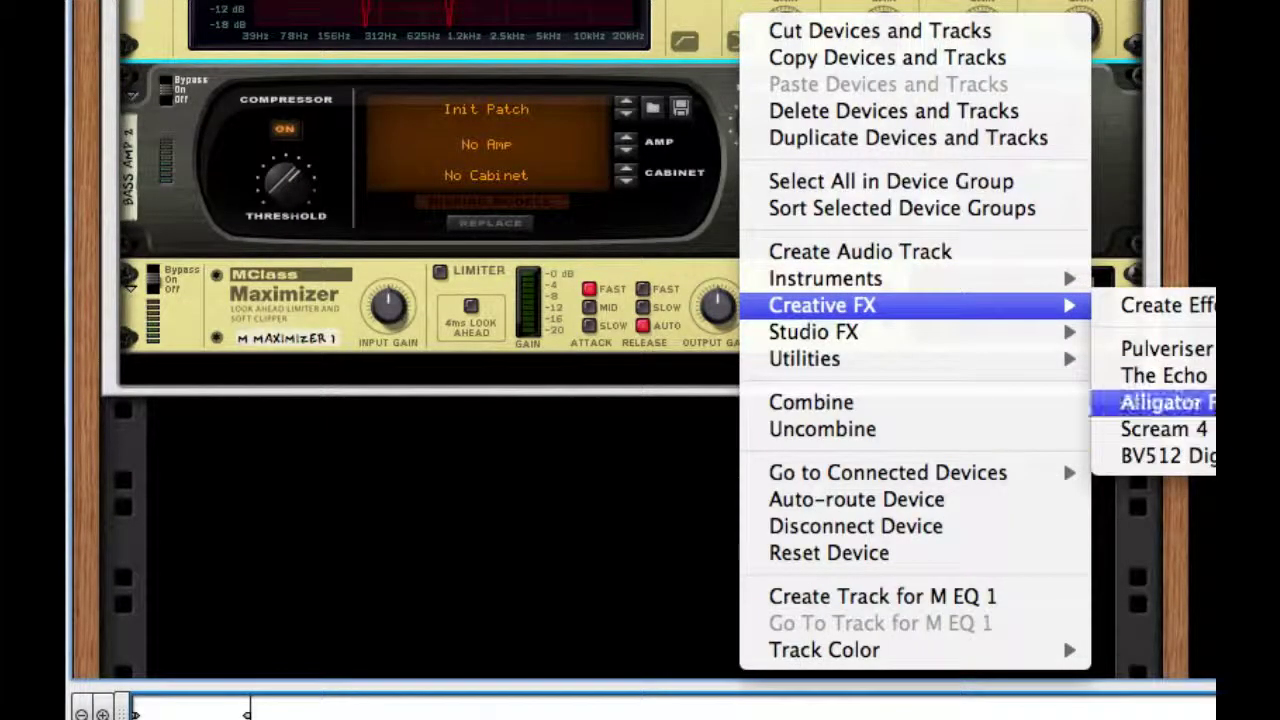
left_click(1163, 429)
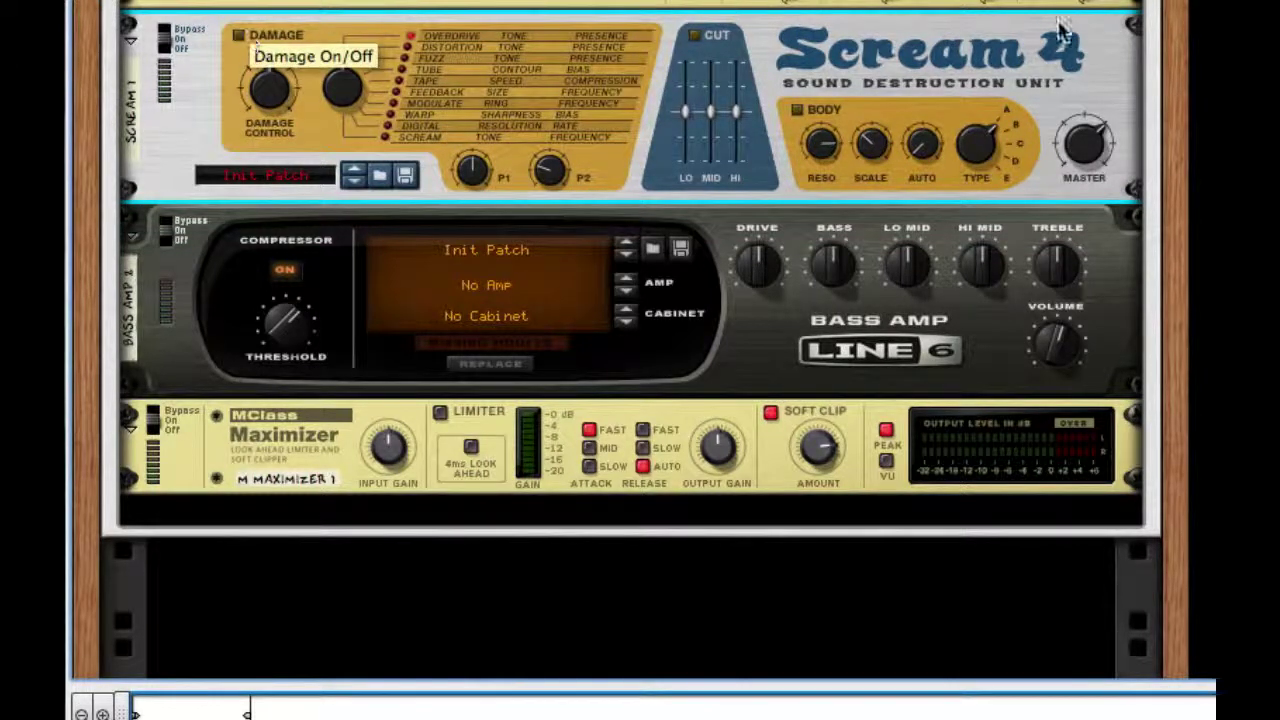
- Switch off the Scream 4's Damage section and raise its Master level to about maximum
left_click(238, 35)
left_click_drag(1064, 150, 1066, 138)
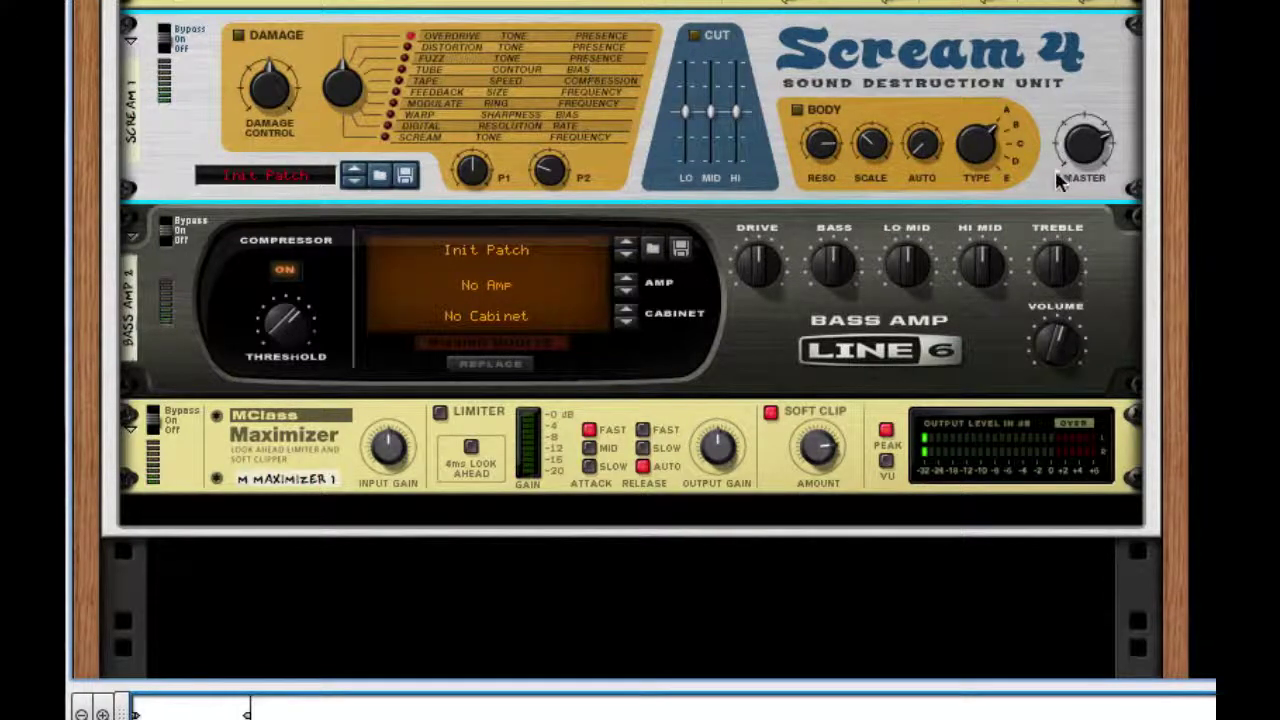
left_click_drag(1074, 126, 1067, 95)
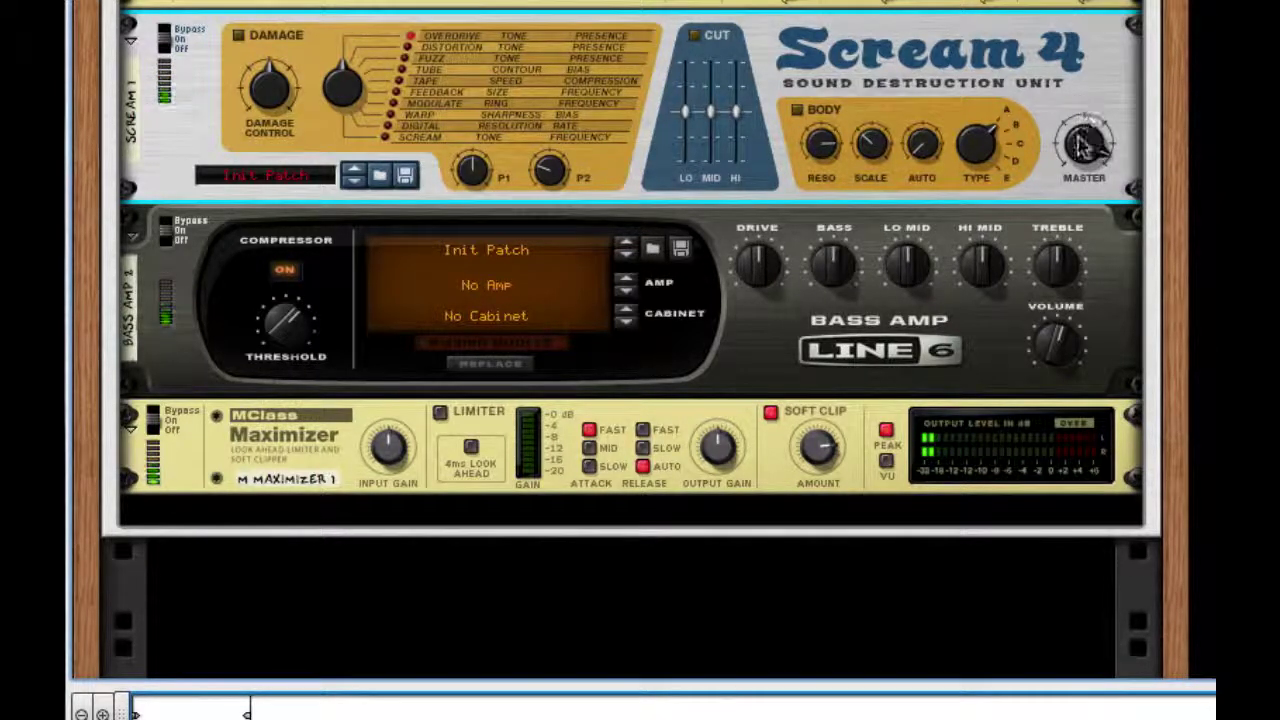
- Enable Damage on the Scream 4 with the Tape type, raise P1 and P2 to about two-thirds, and set Damage Control to 42
left_click(240, 34)
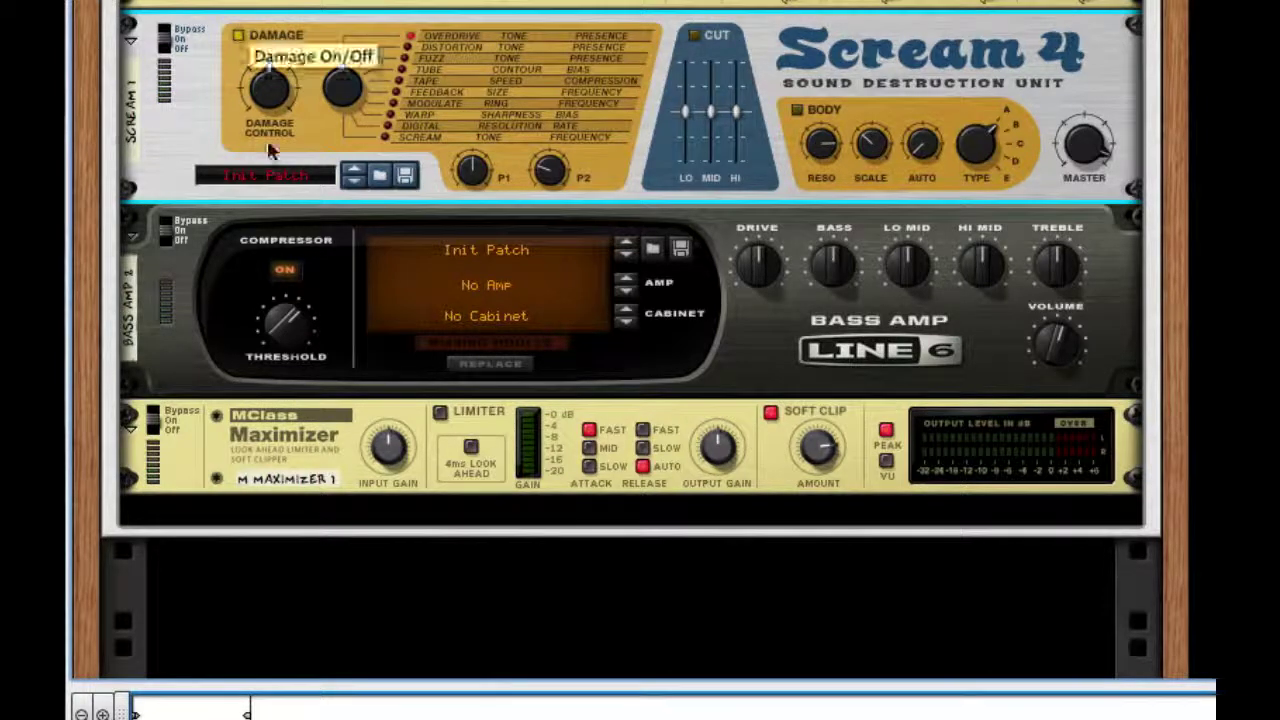
left_click_drag(265, 97, 268, 270)
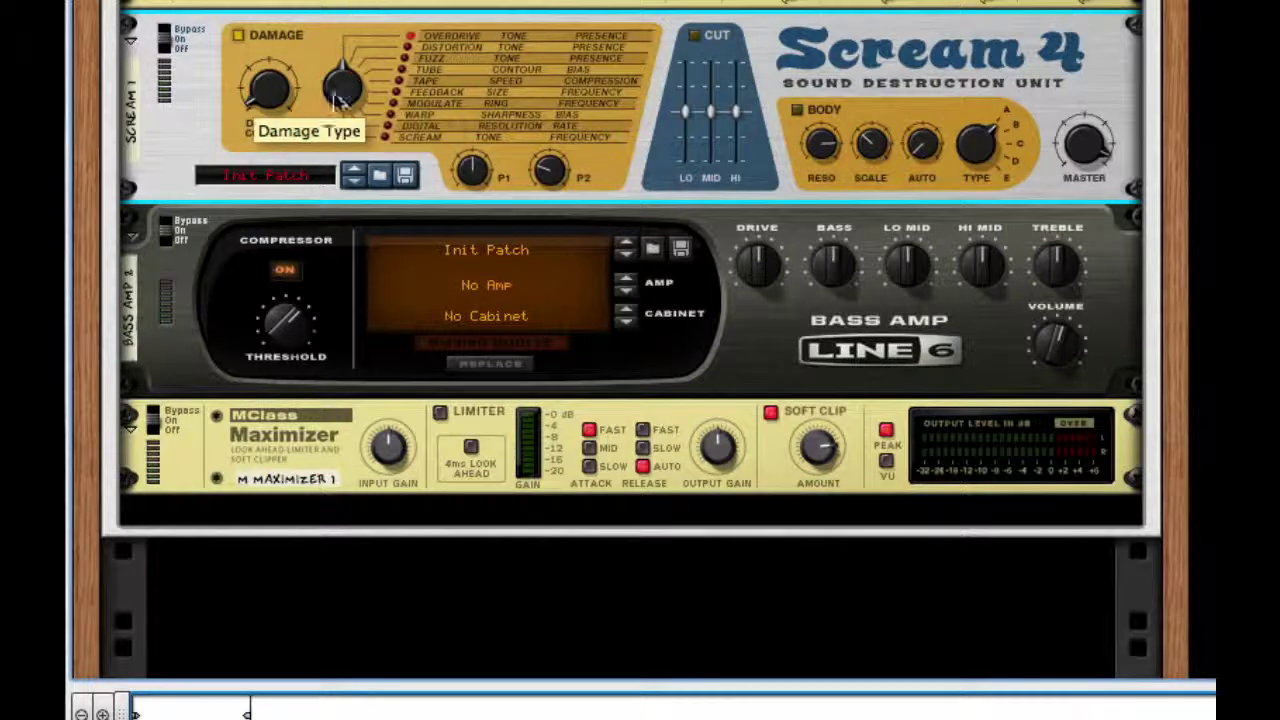
left_click_drag(342, 88, 493, 70)
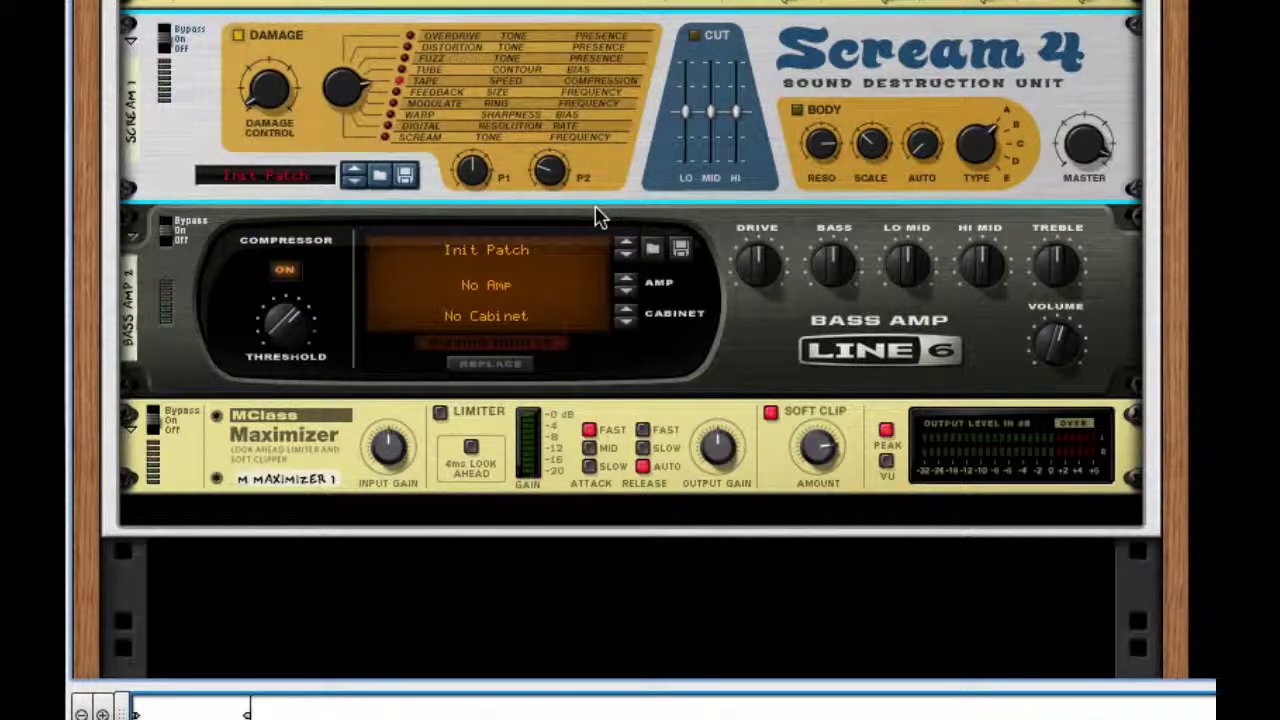
left_click_drag(565, 170, 576, 22)
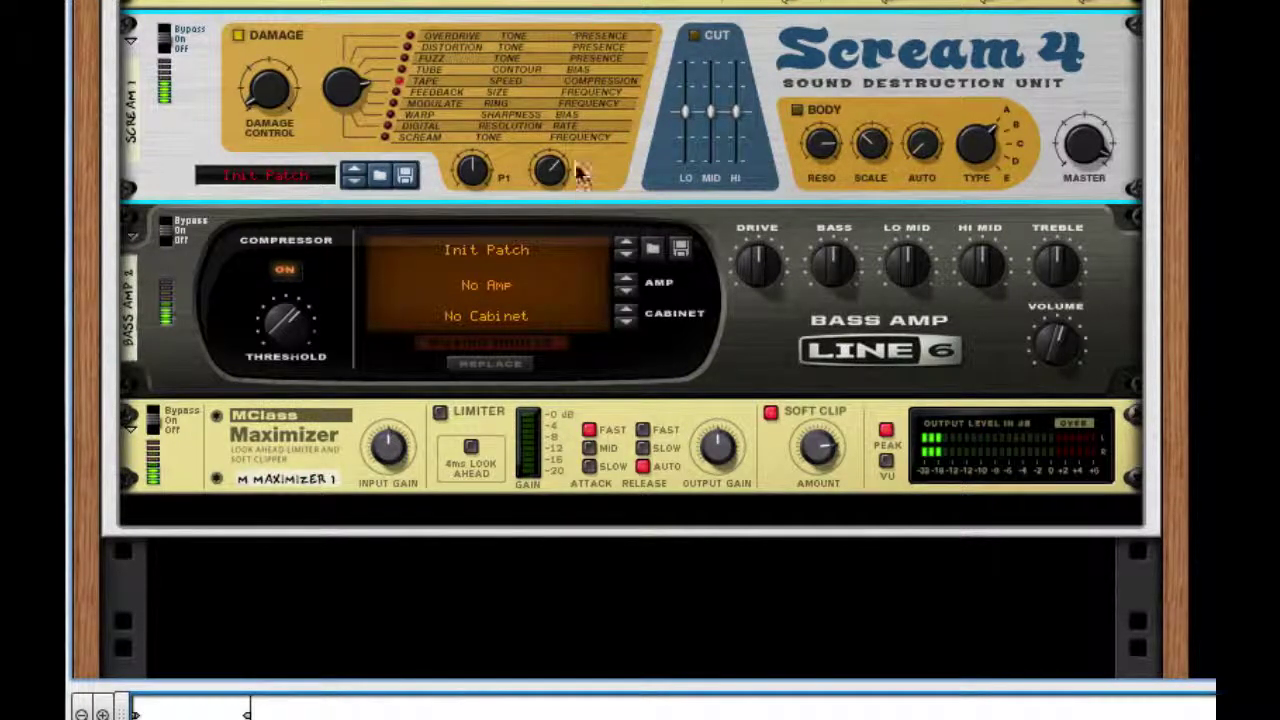
left_click_drag(486, 163, 482, 94)
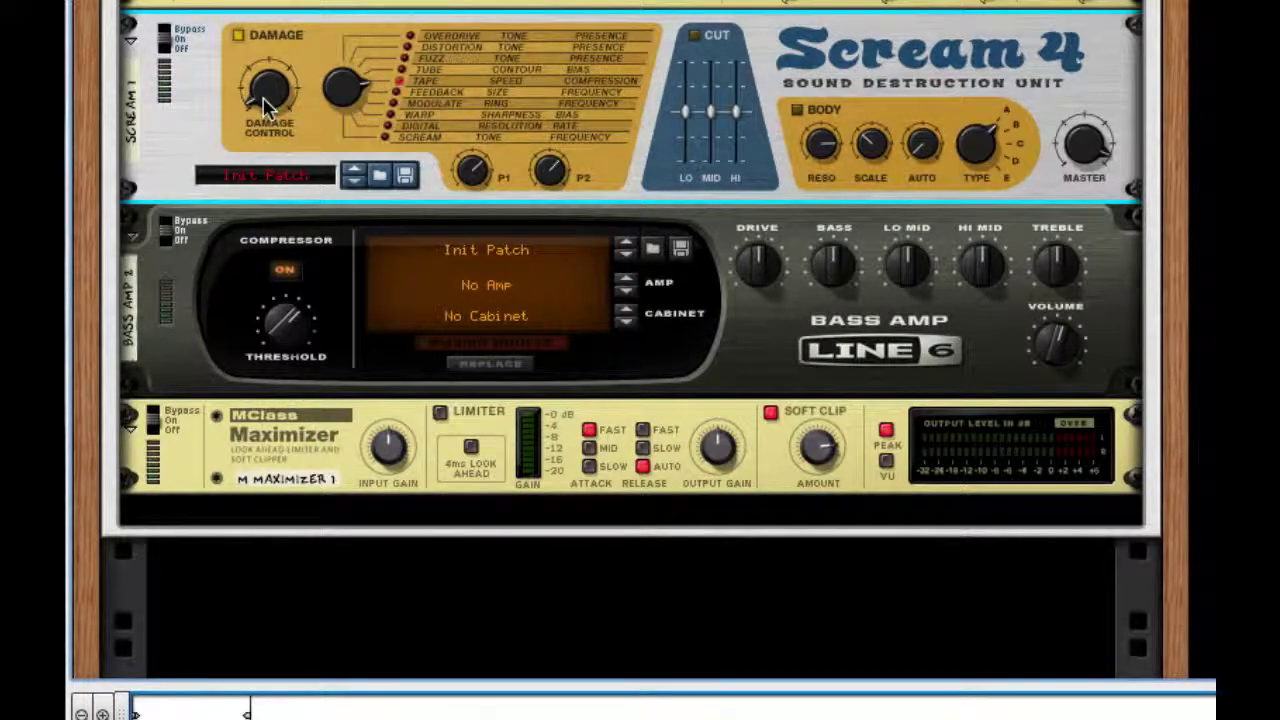
mouse_move(267, 108)
left_click_drag(267, 108, 282, 6)
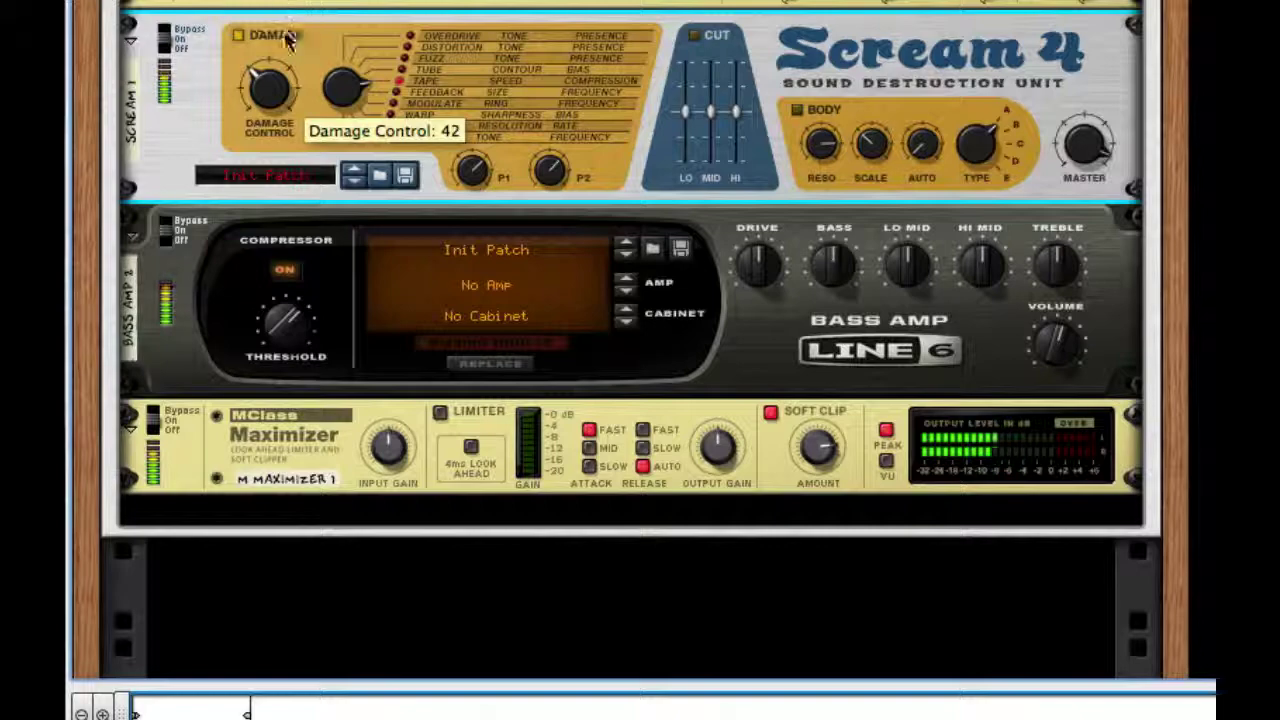